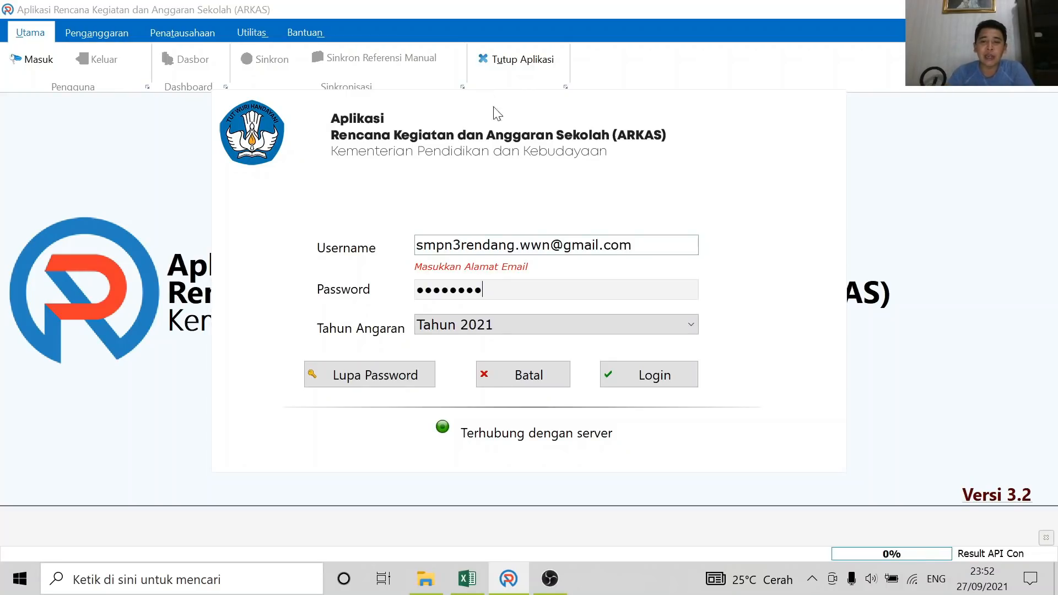
- Log in for Tahun 2021 and view the dashboard's Perbandingan Anggaran and Distribusi Bulan charts
left_click(655, 390)
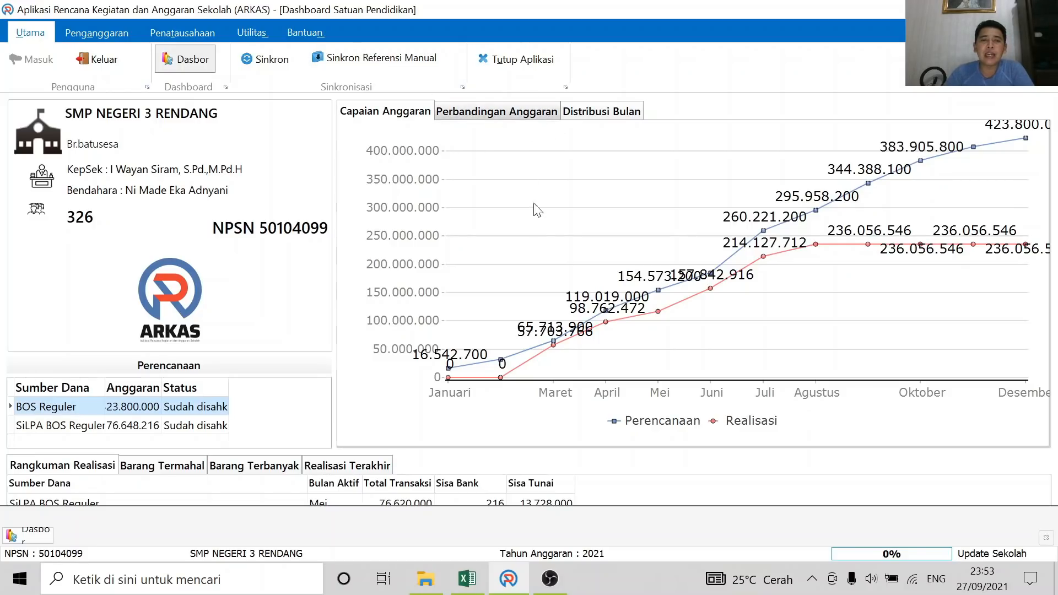
left_click(494, 116)
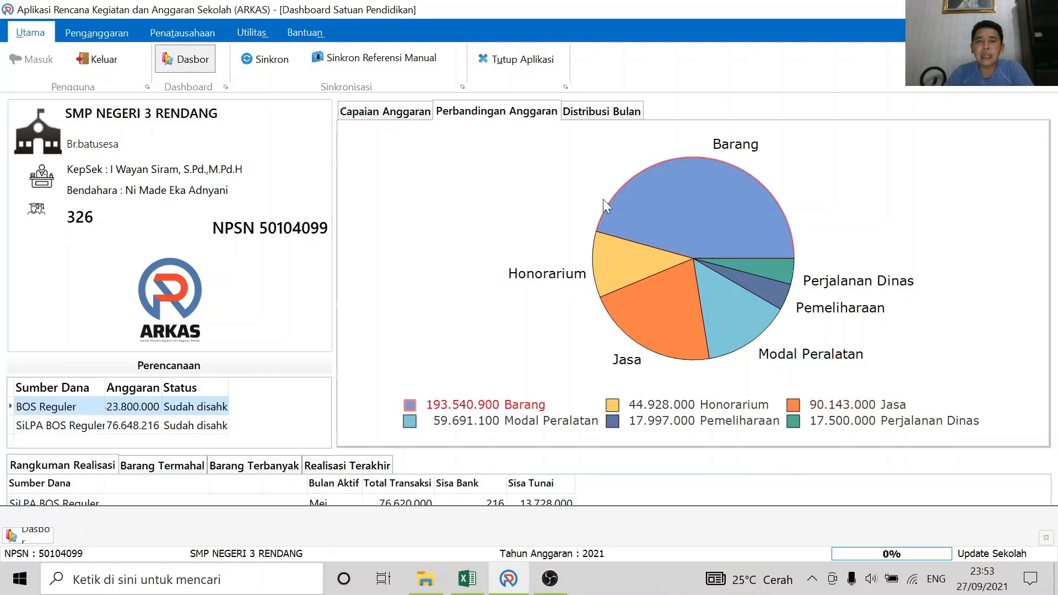
left_click(620, 112)
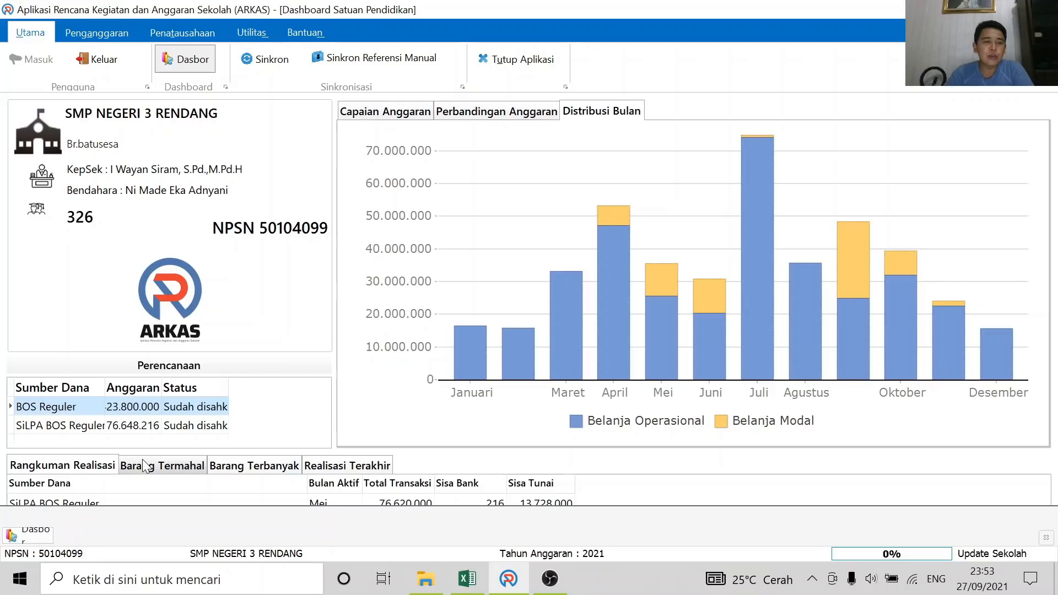
- Show the SiLPA BOS Reguler budget and look through its Barang Termahal, Barang Terbanyak and Realisasi Terakhir lists
left_click(134, 426)
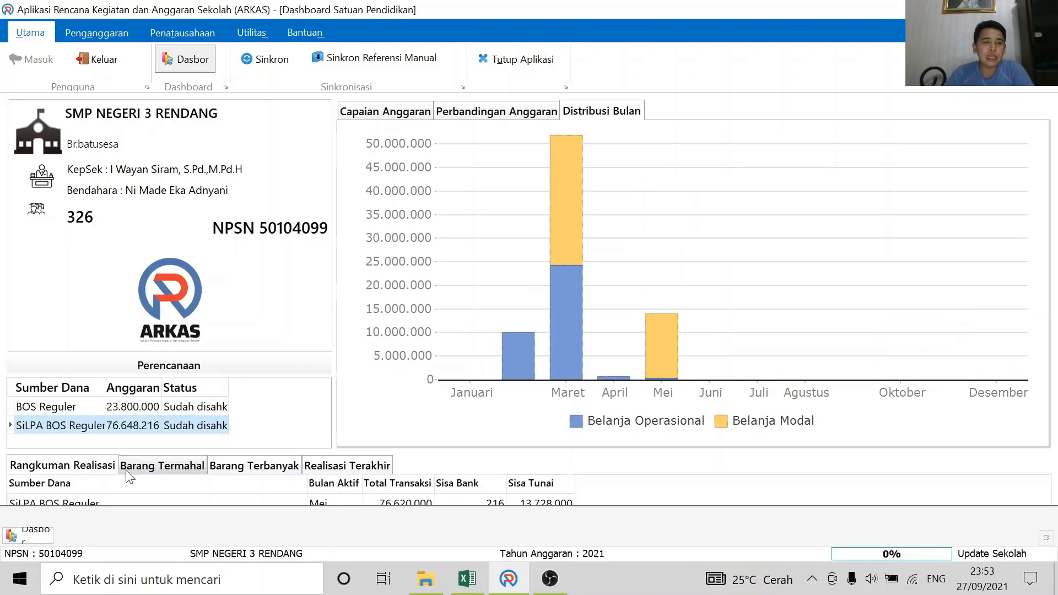
left_click(169, 469)
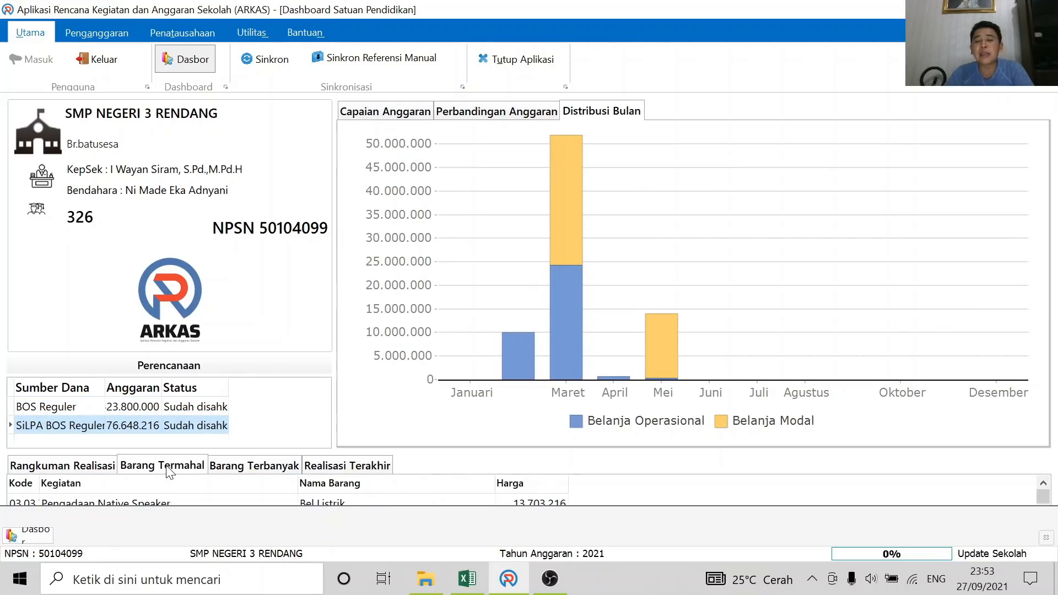
left_click(242, 469)
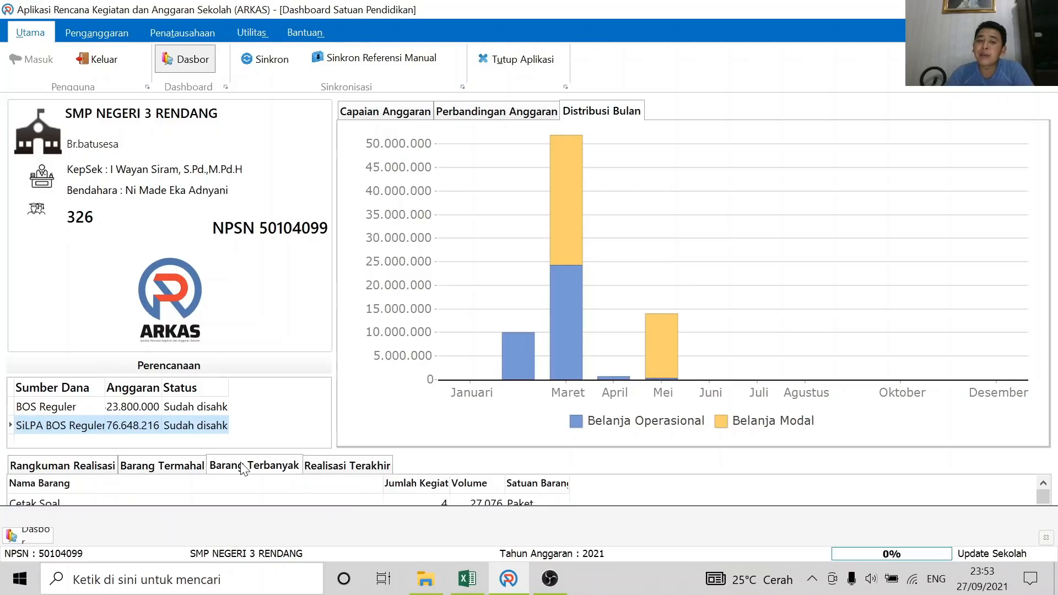
left_click(335, 467)
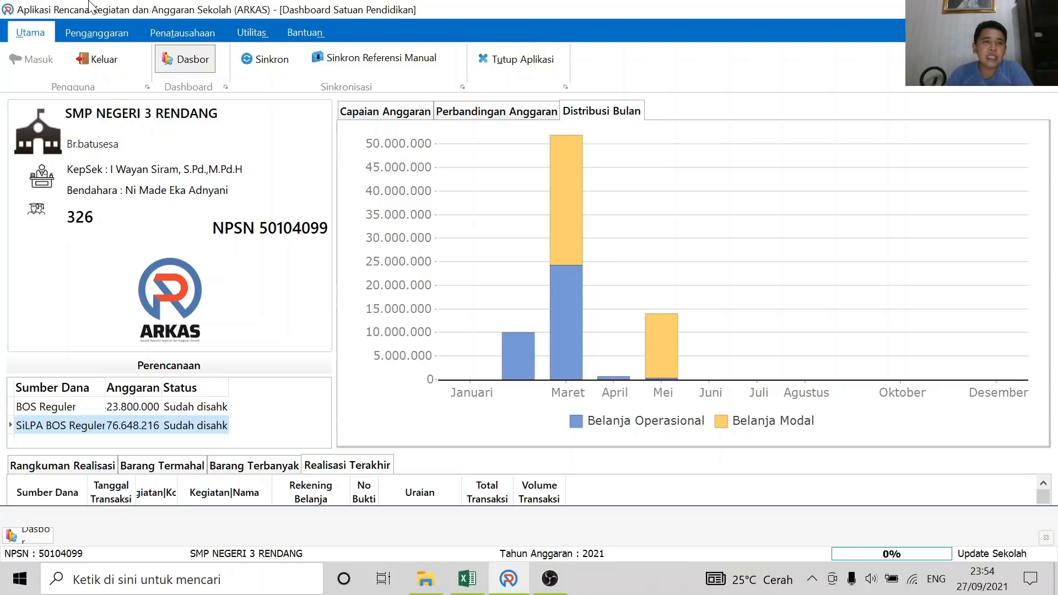
- Preview the Penggunaan report for BOS Reguler with period type Bulan and period Juni, and close the preview
left_click(74, 34)
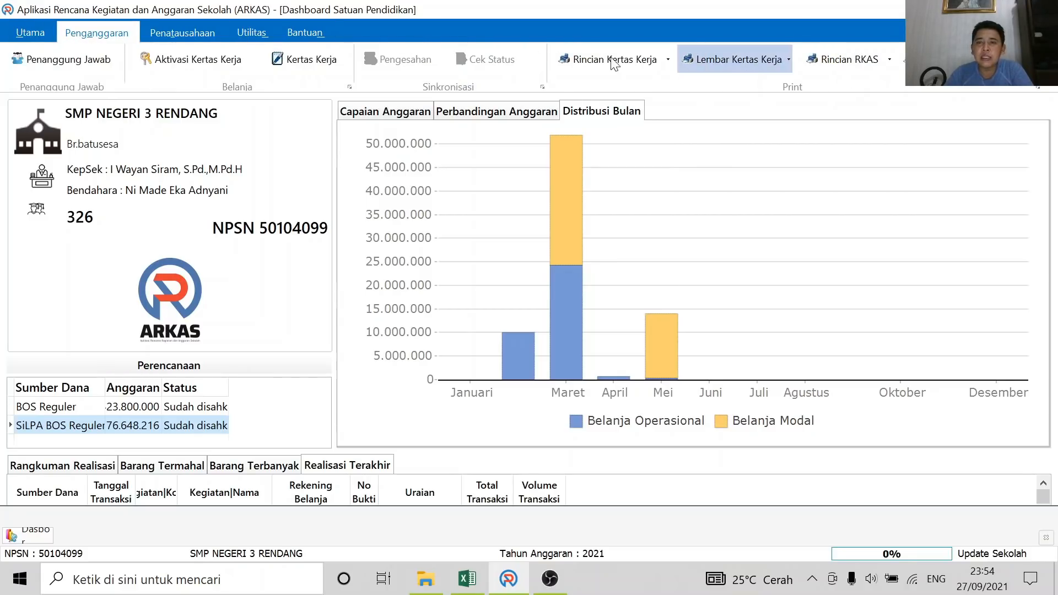
left_click(190, 32)
left_click(606, 59)
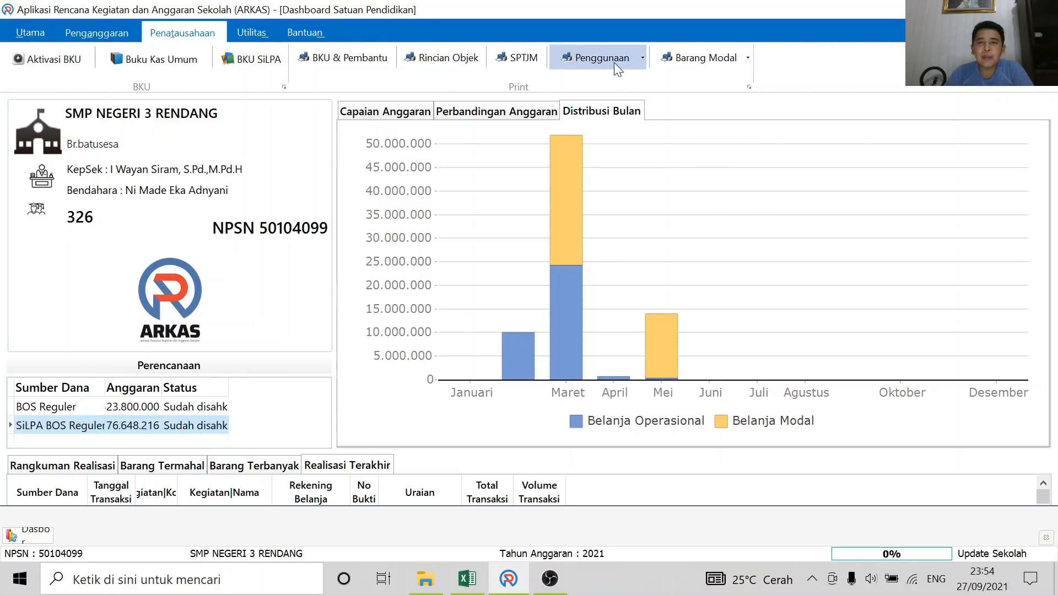
left_click(654, 269)
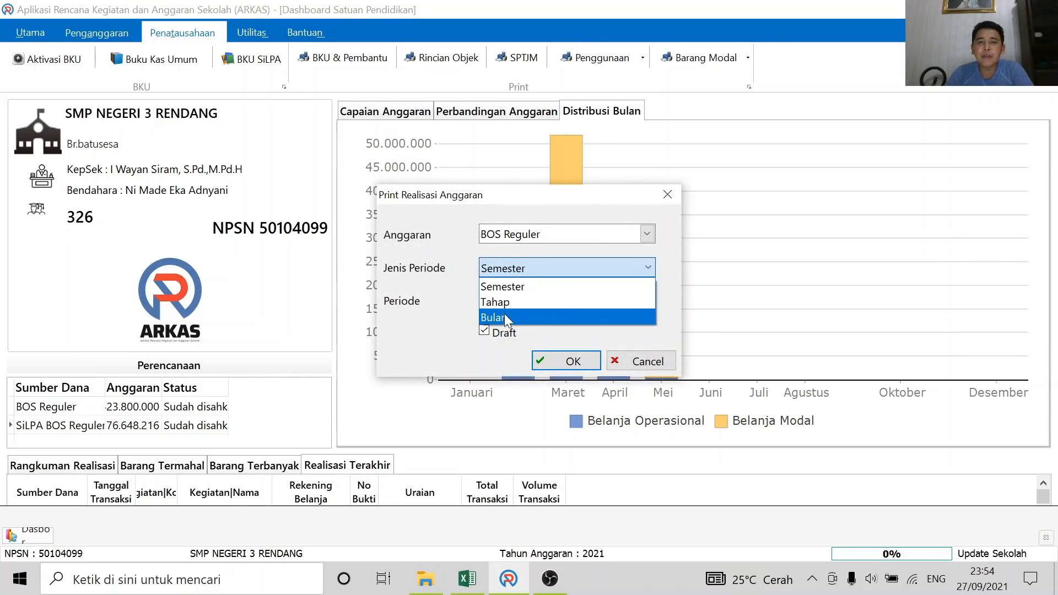
left_click(496, 317)
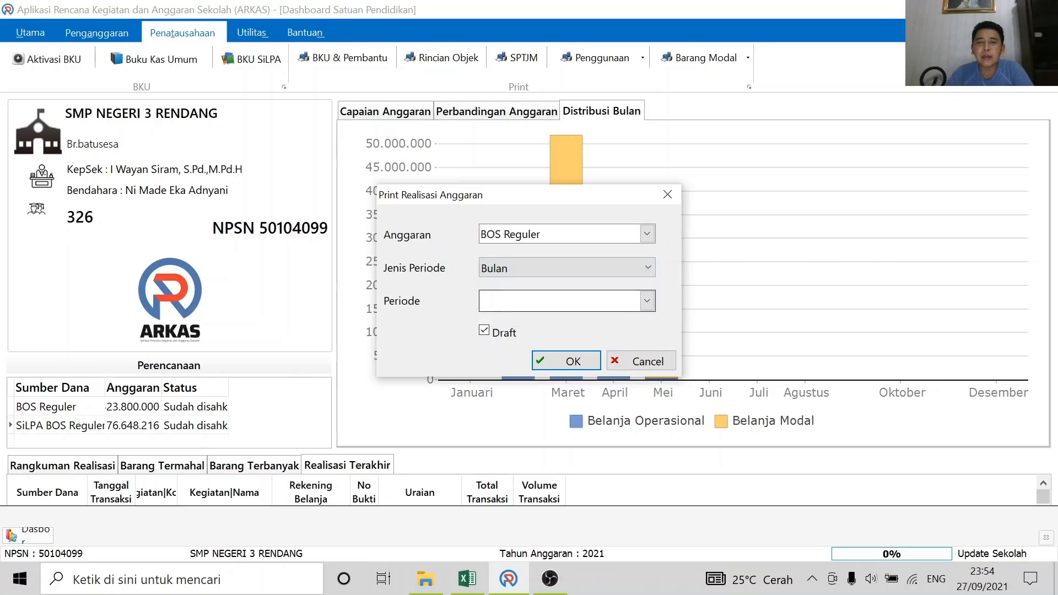
left_click(646, 301)
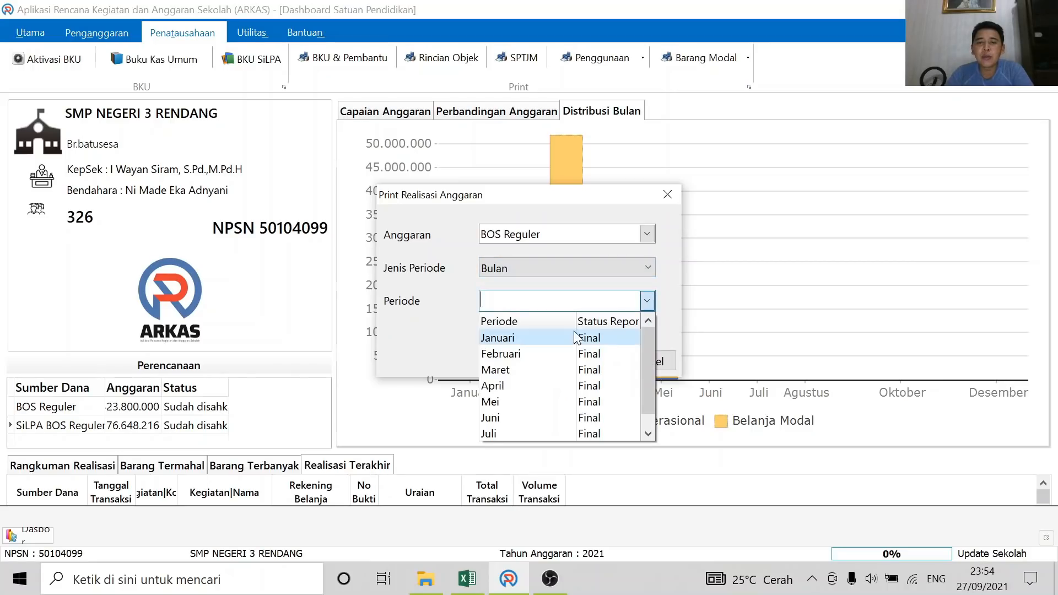
left_click(516, 418)
left_click(565, 363)
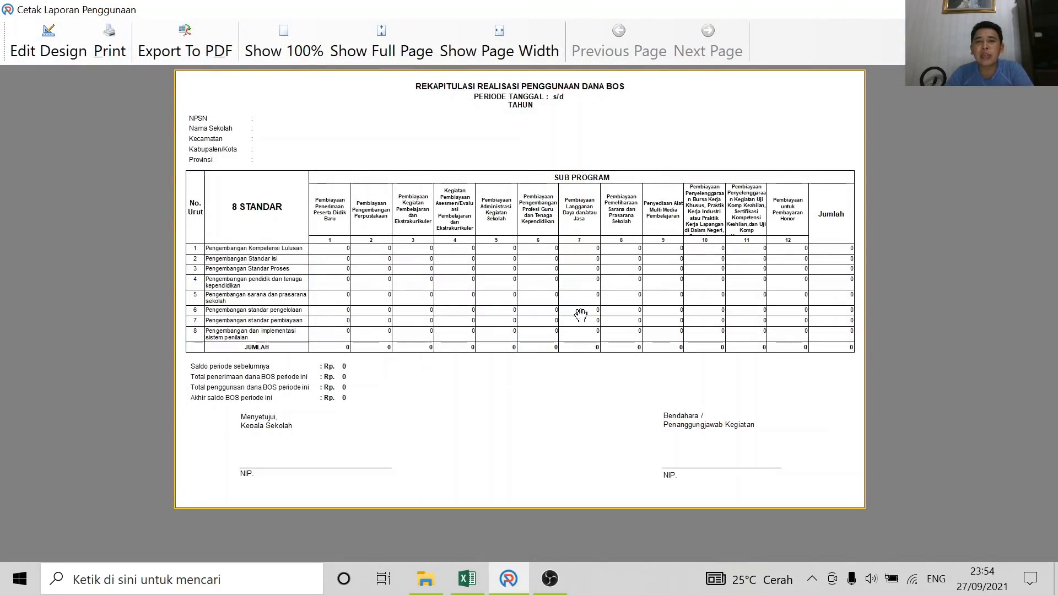
left_click(1045, 10)
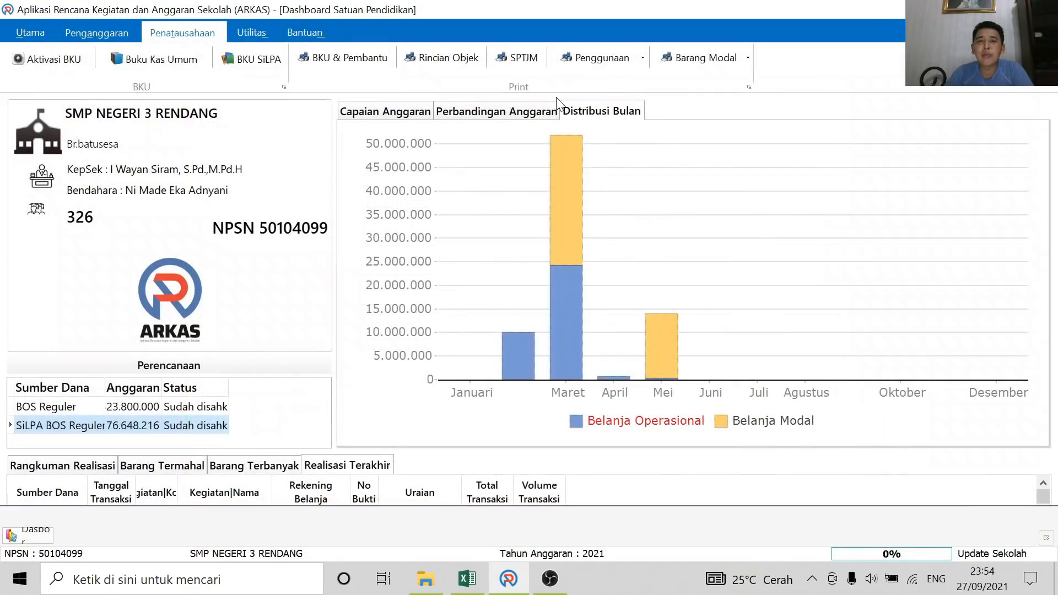
left_click(588, 61)
left_click(647, 267)
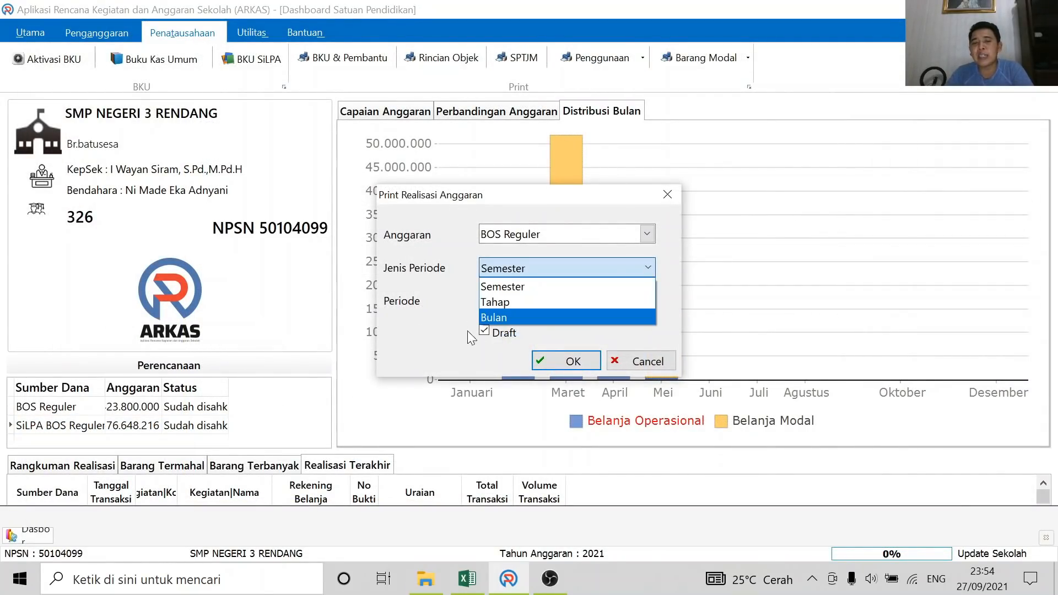
left_click(658, 363)
left_click(659, 364)
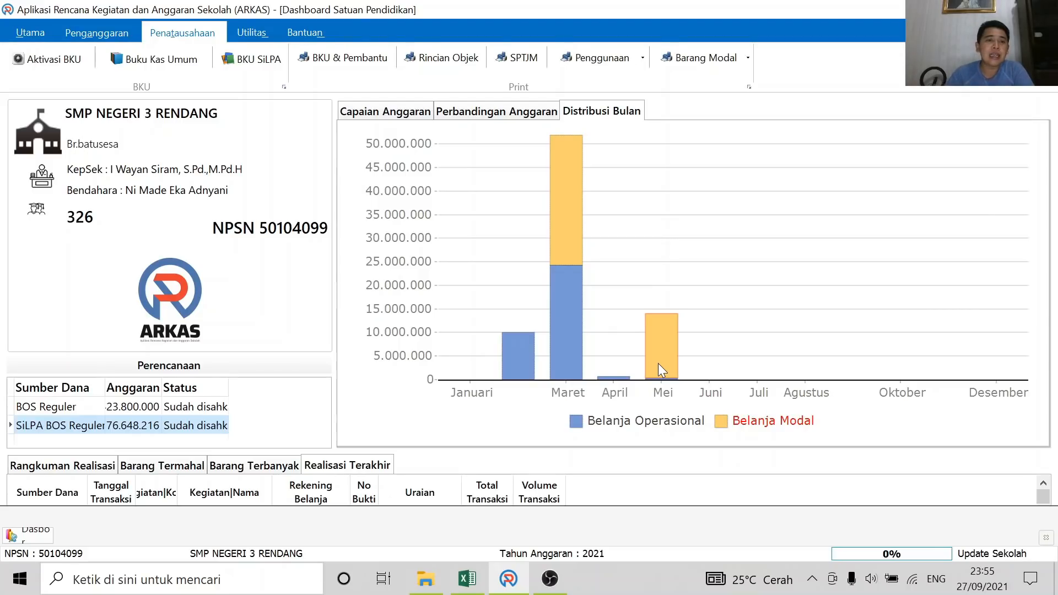
- Open the Buku Kas Umum activation page and select BOS Reguler as the Sumber Dana
left_click(164, 61)
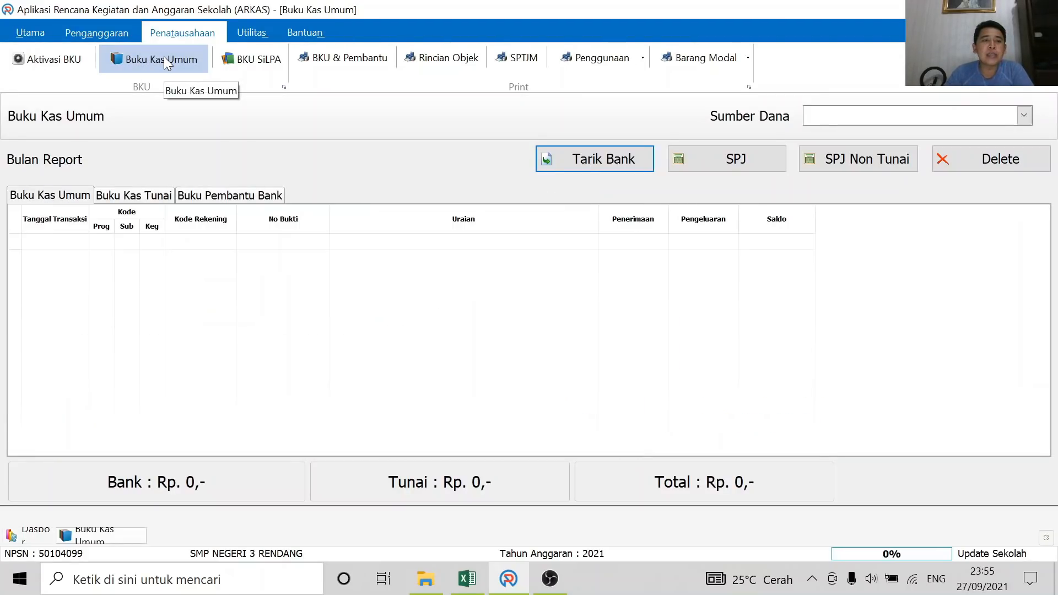
left_click(75, 61)
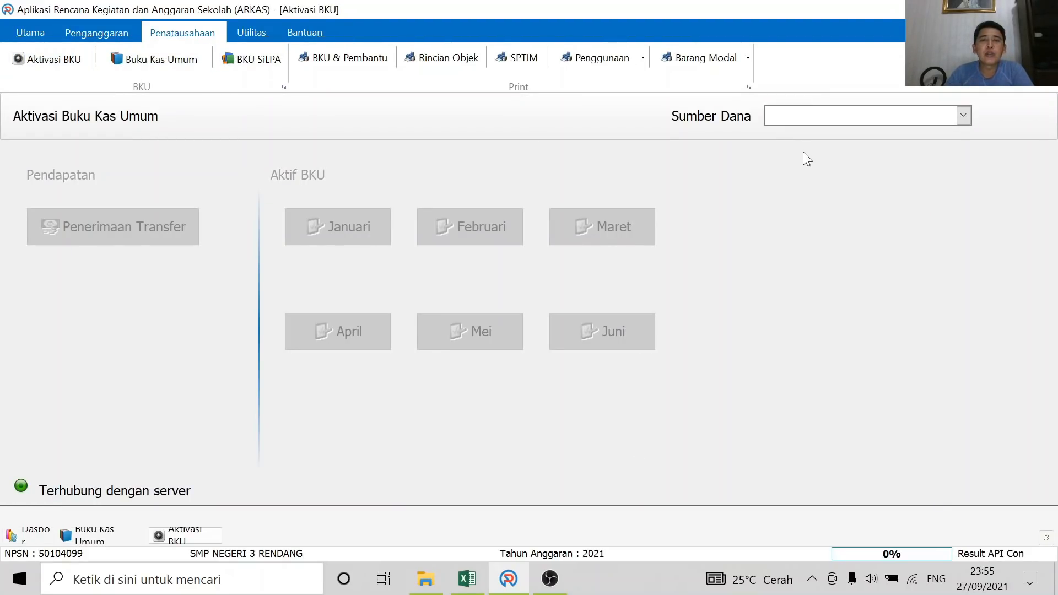
left_click(807, 122)
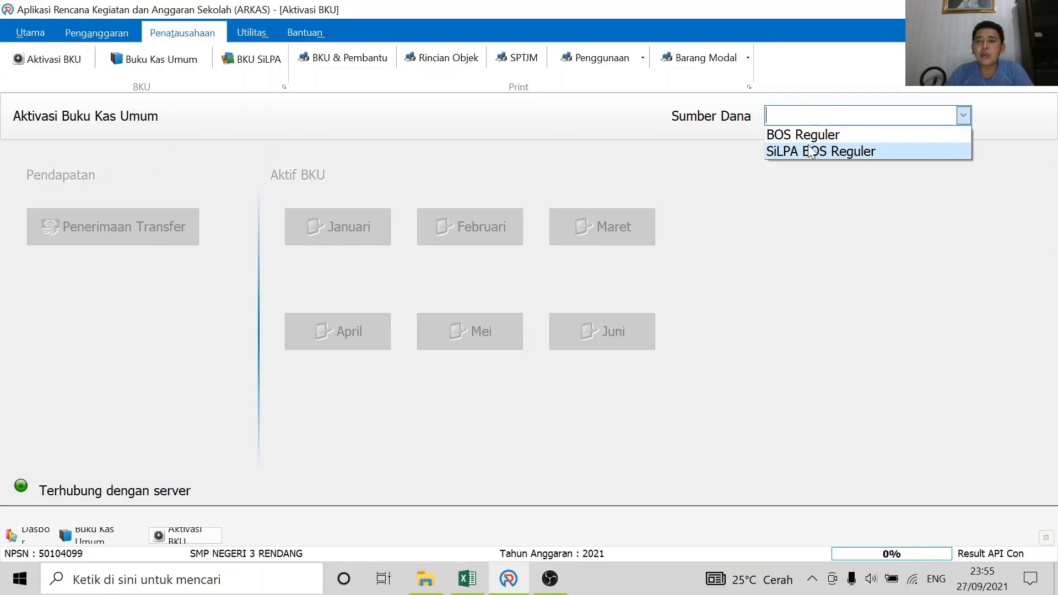
left_click(808, 134)
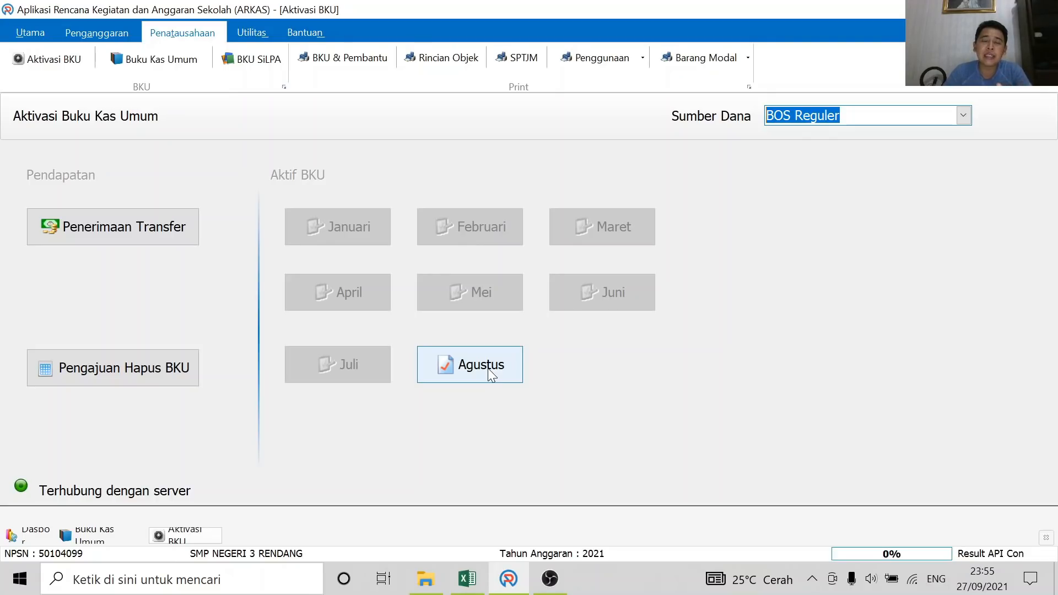
- Close the Agustus BKU, keeping bank interest and interest tax at Rp 0, and continue without sending the BKU
left_click(488, 370)
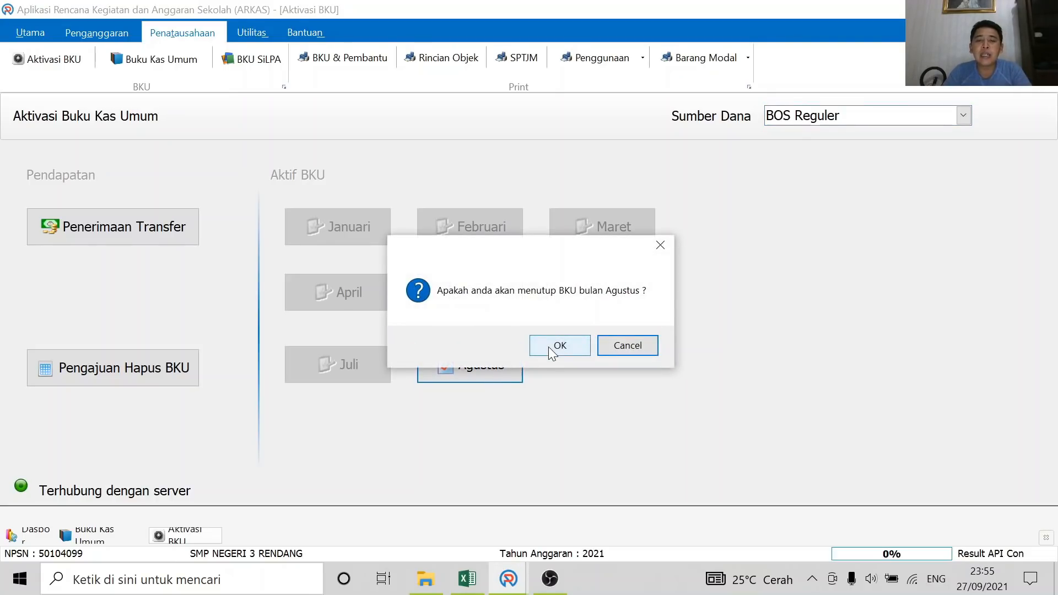
left_click(549, 347)
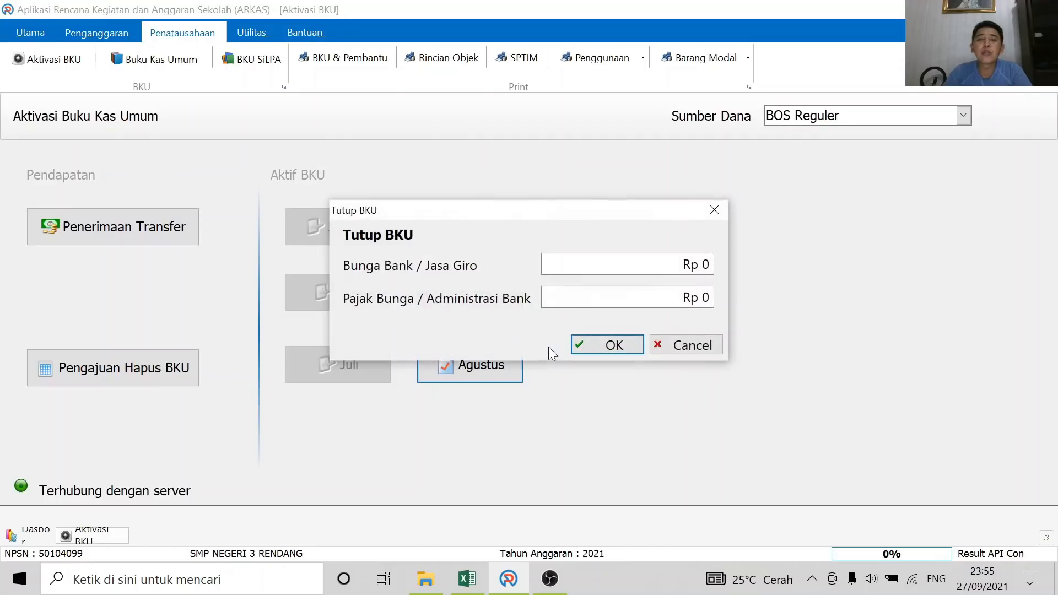
left_click(611, 347)
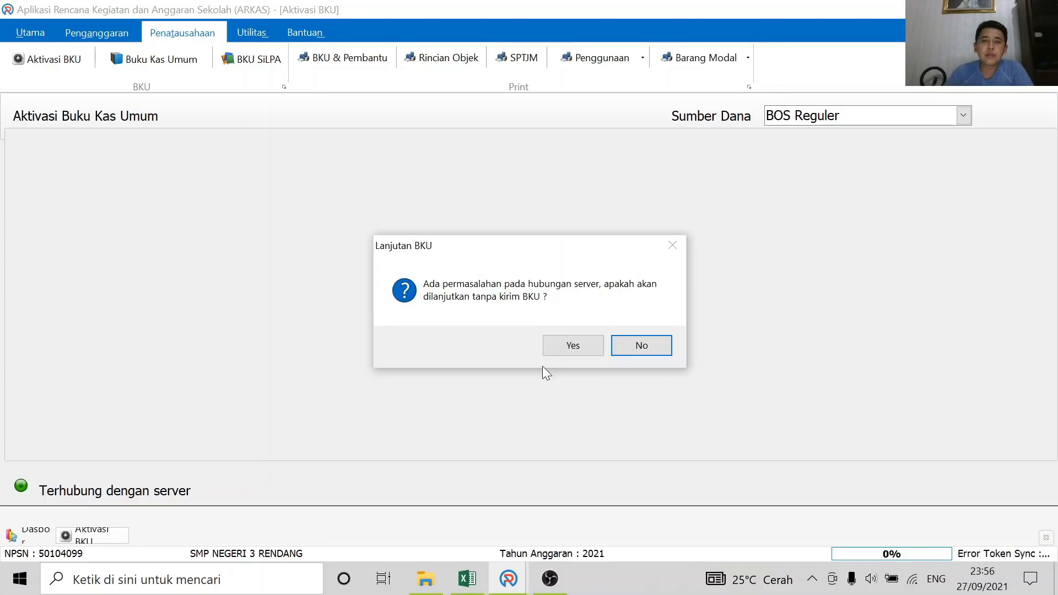
left_click(573, 346)
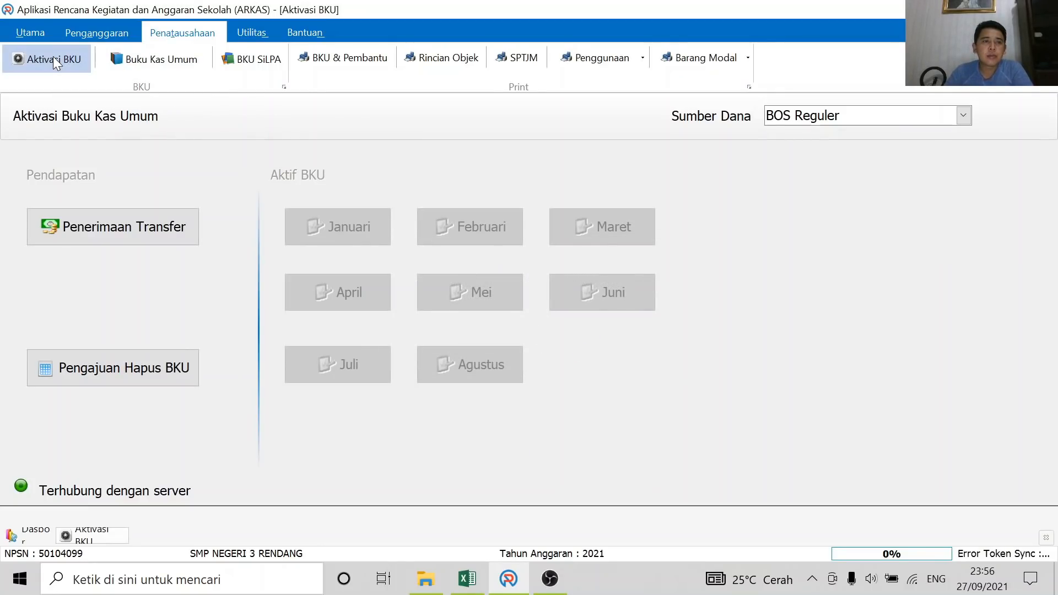
- Start a Perubahan of the BOS Reguler worksheet from Aktivasi Kertas Kerja and agree to continue with the budget revision
left_click(133, 62)
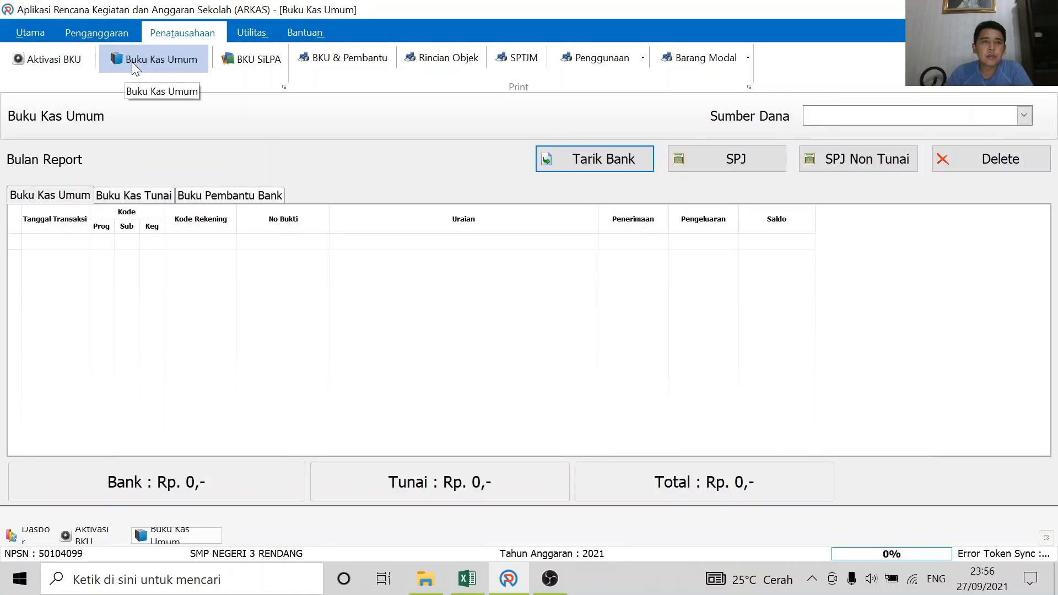
left_click(96, 34)
left_click(185, 62)
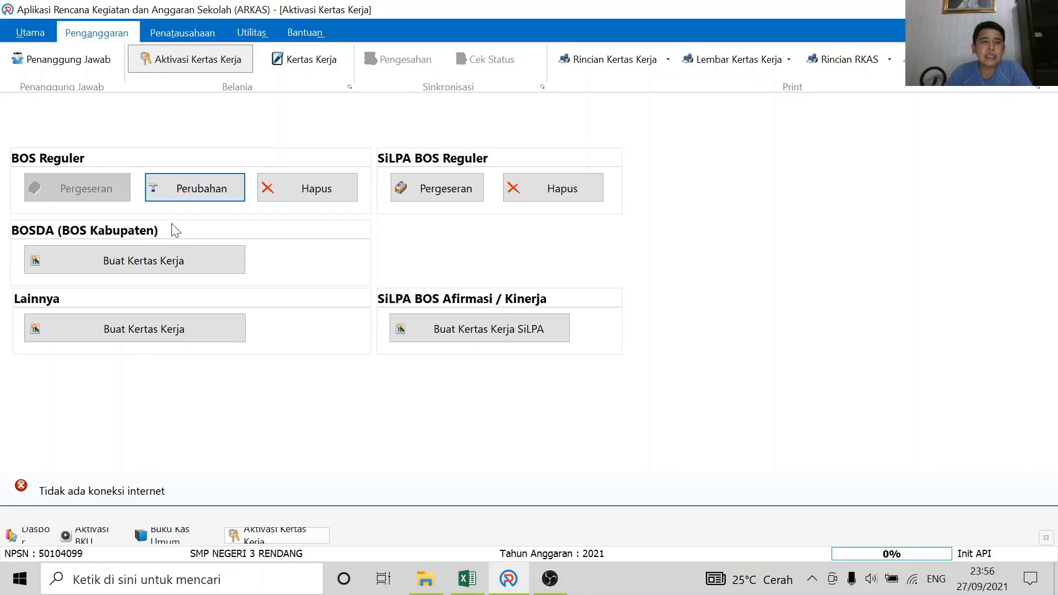
left_click(195, 188)
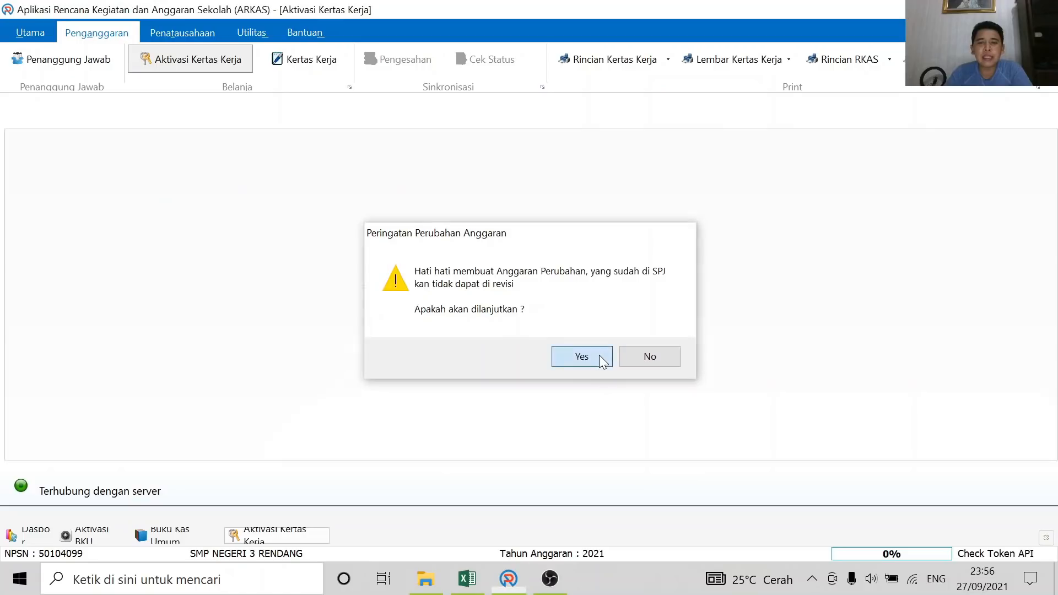
left_click(599, 356)
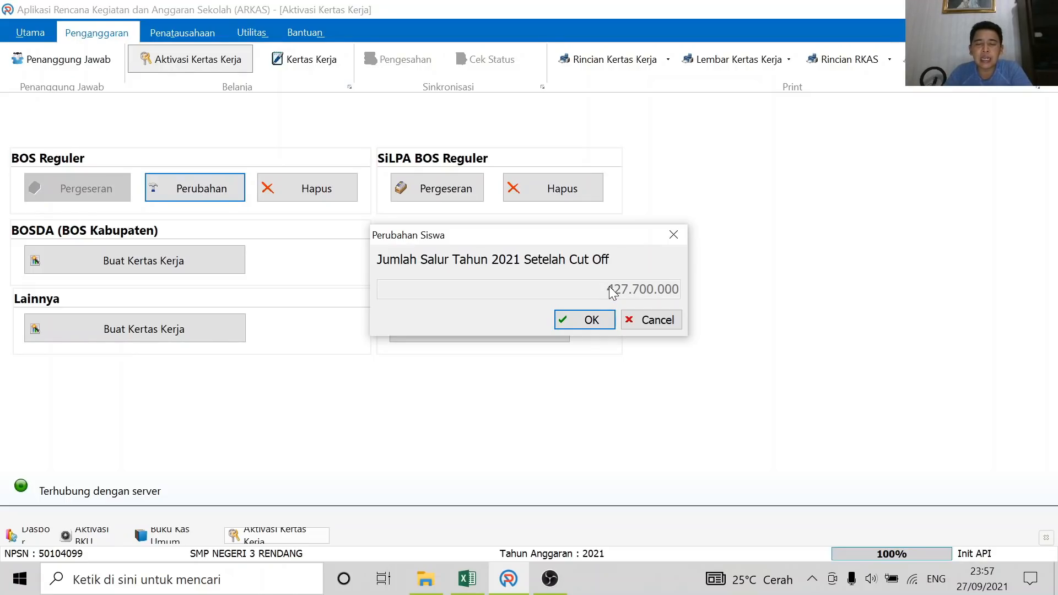
- Switch to the Excel workbook and examine the previous and current student counts and the Pendapatan BOS Kabupaten amount
left_click(465, 578)
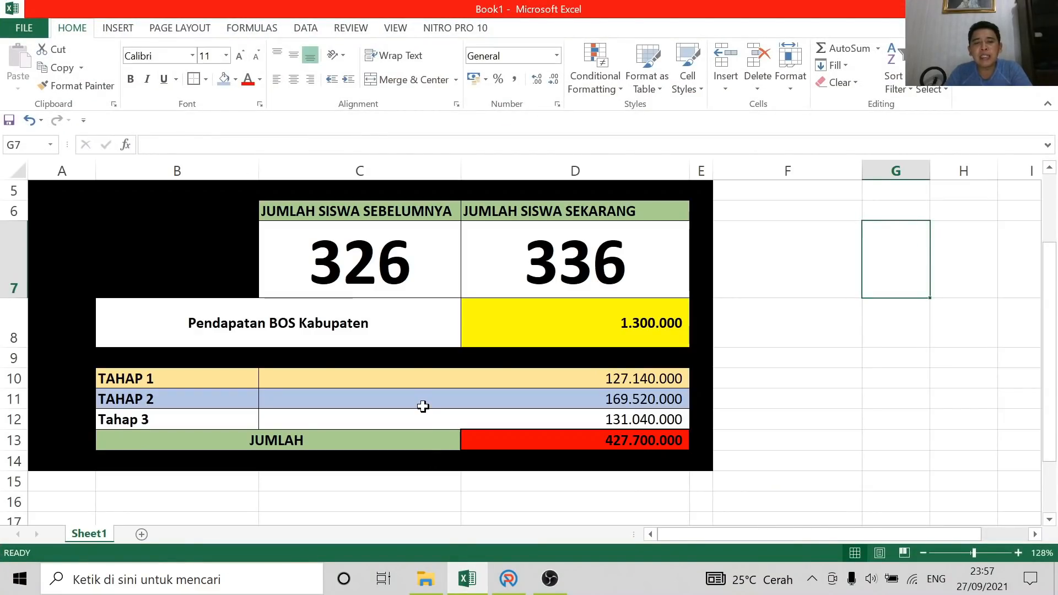
left_click(370, 273)
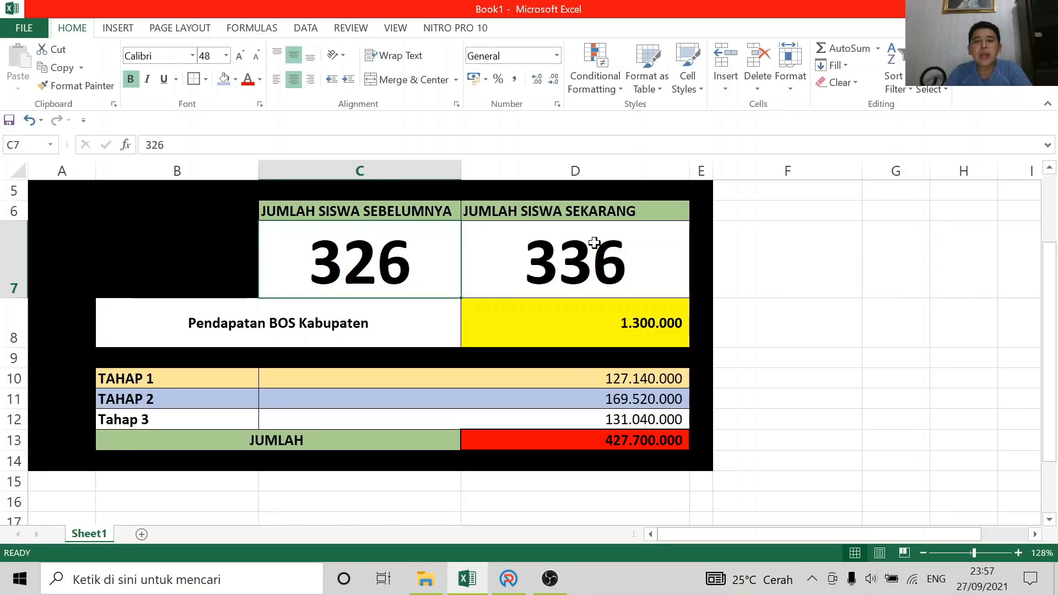
left_click(626, 260)
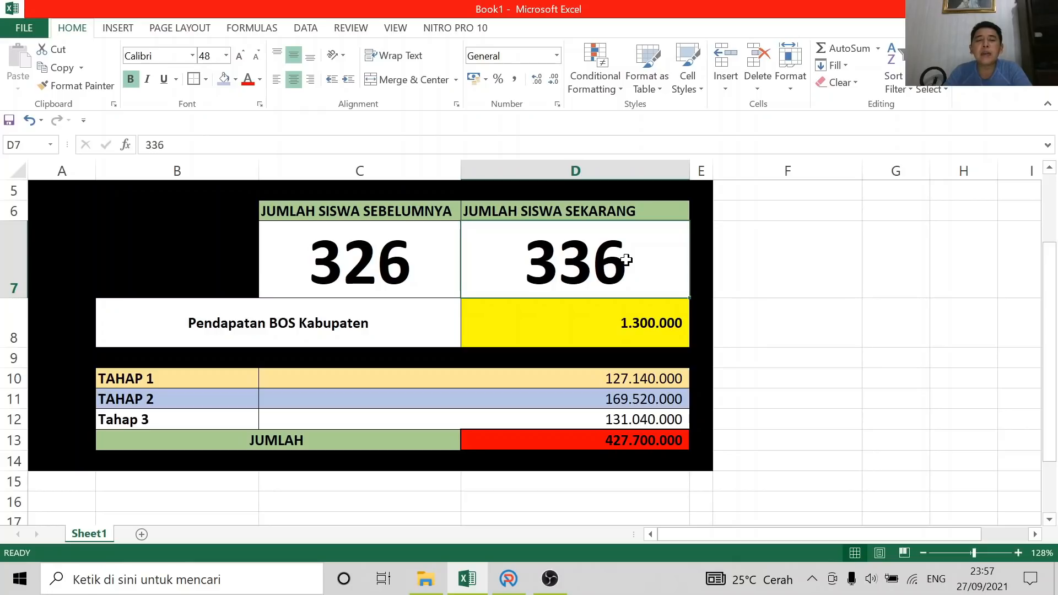
left_click(356, 326)
left_click(662, 326)
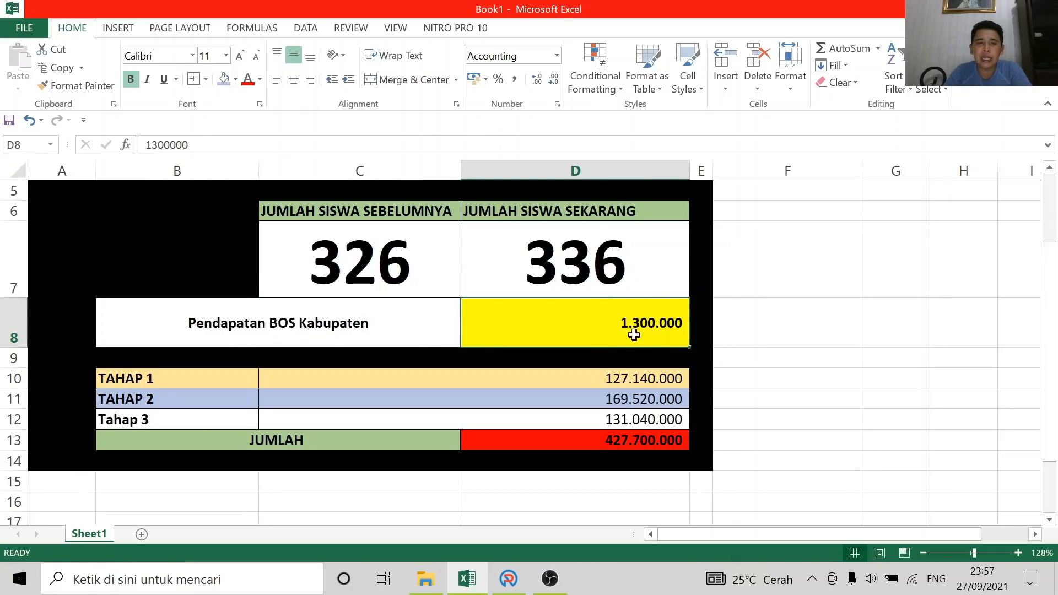
- Append the percentage (30%) to the TAHAP 1 label in cell B10
left_click(179, 378)
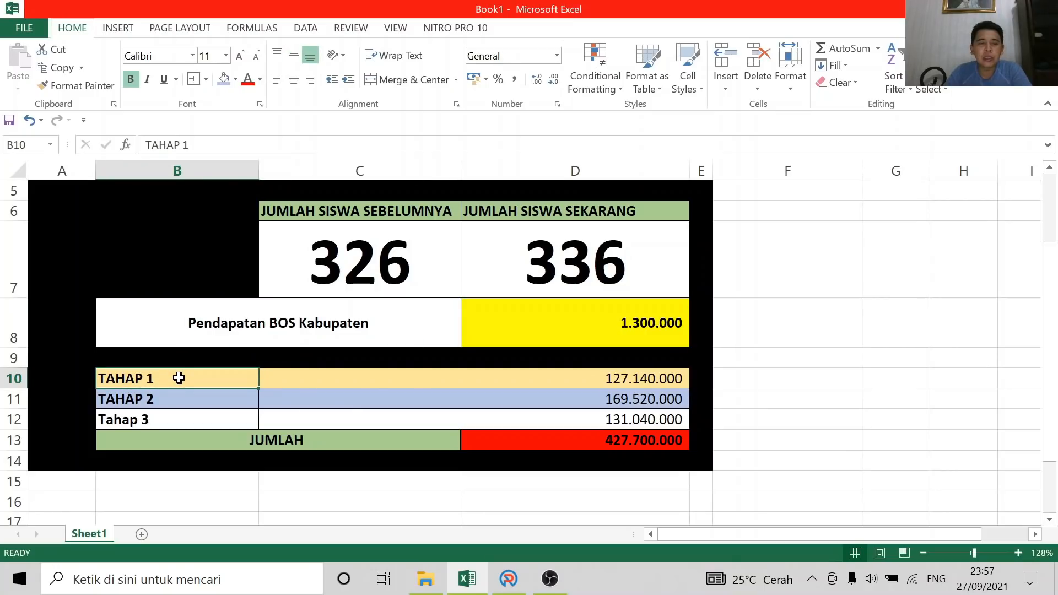
double_click(179, 378)
type("(")
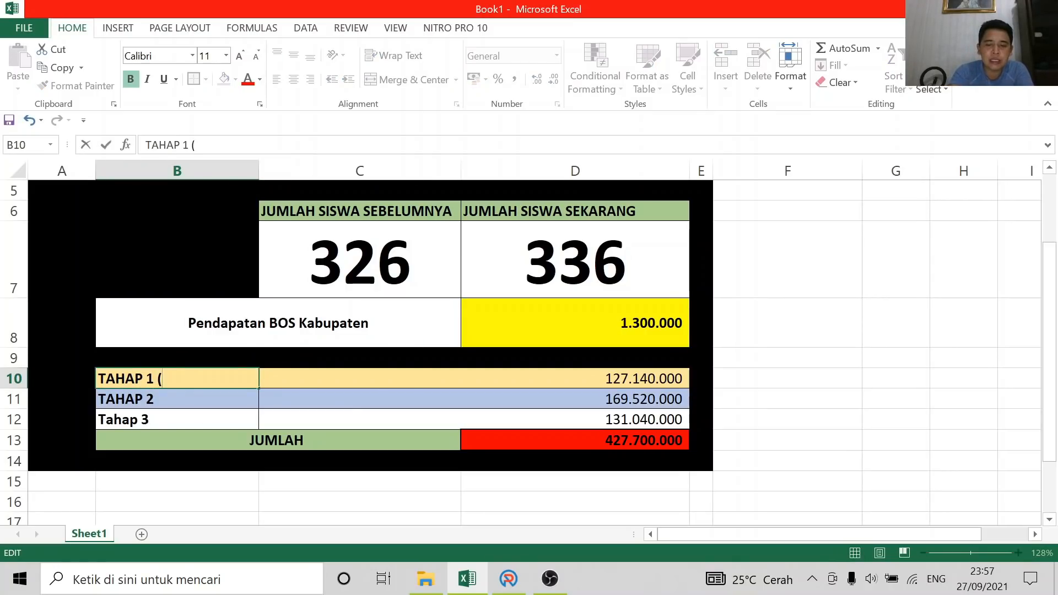
type("30%")
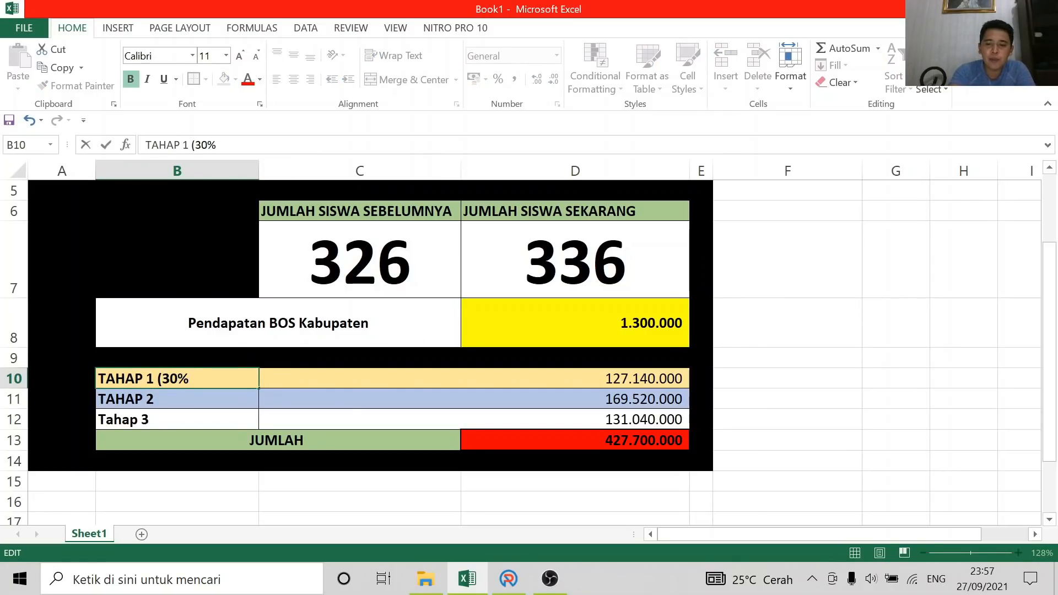
type(")")
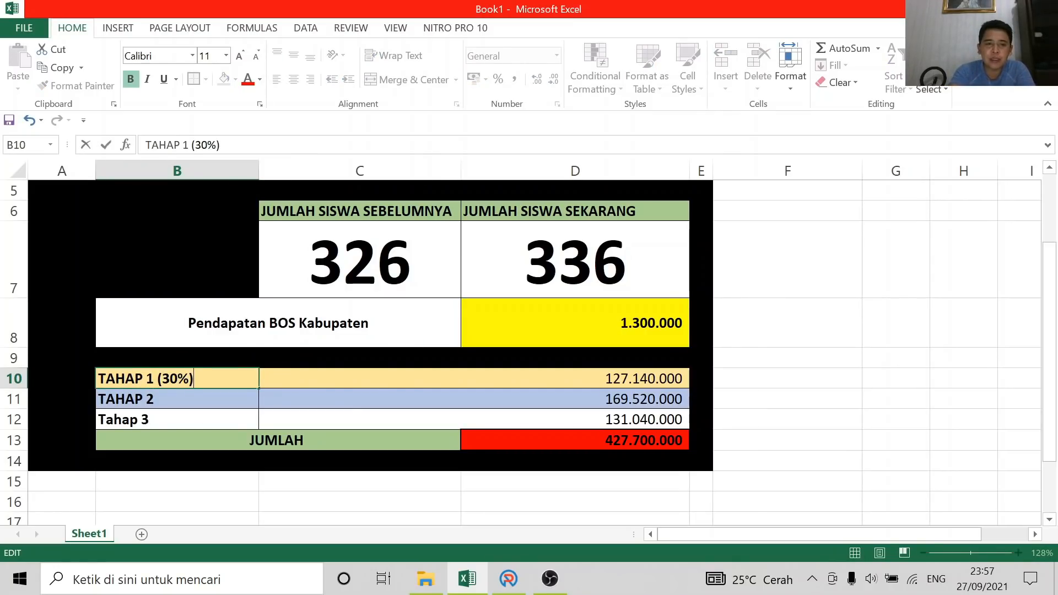
left_click(617, 379)
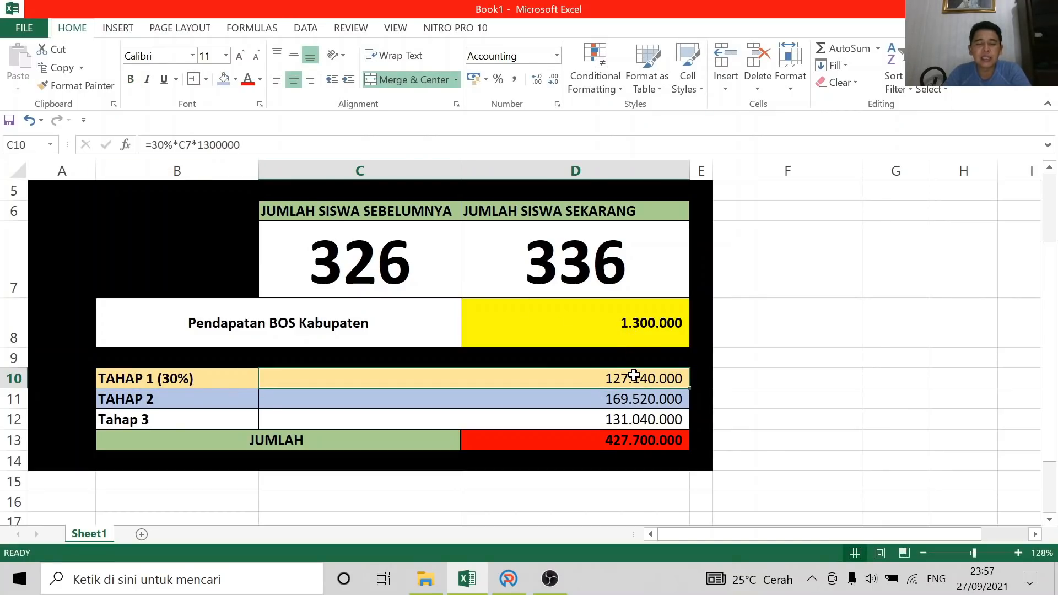
- Append the percentage (40%) to the TAHAP 2 label in cell B11
double_click(177, 398)
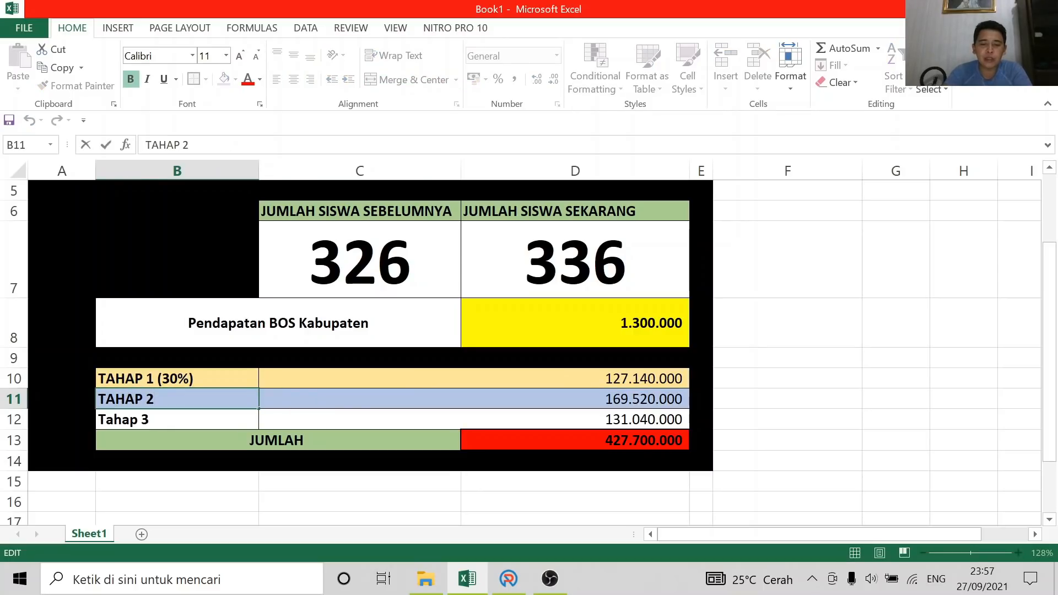
type("(4")
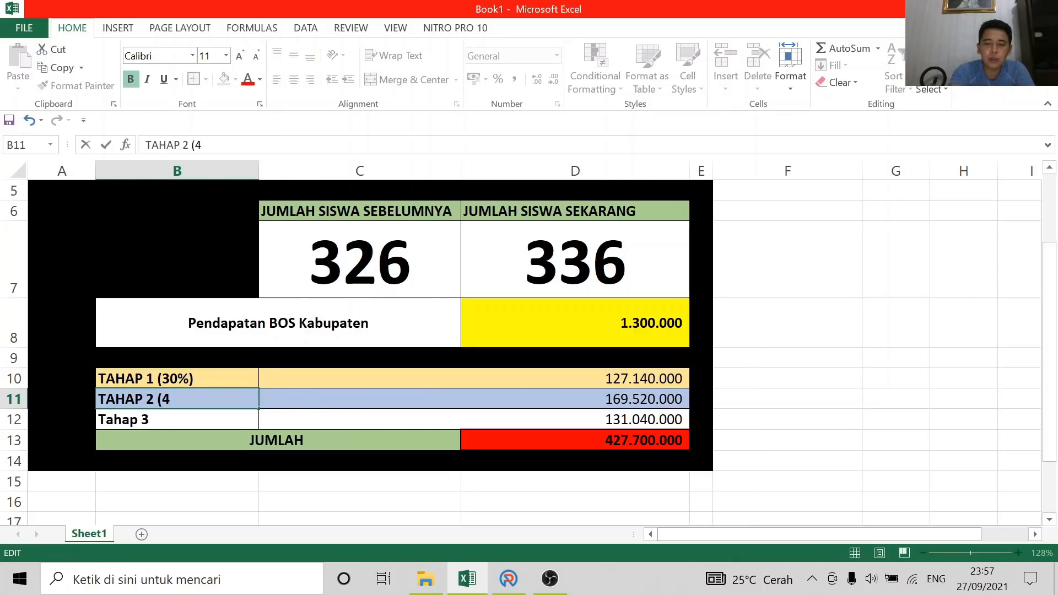
type("4")
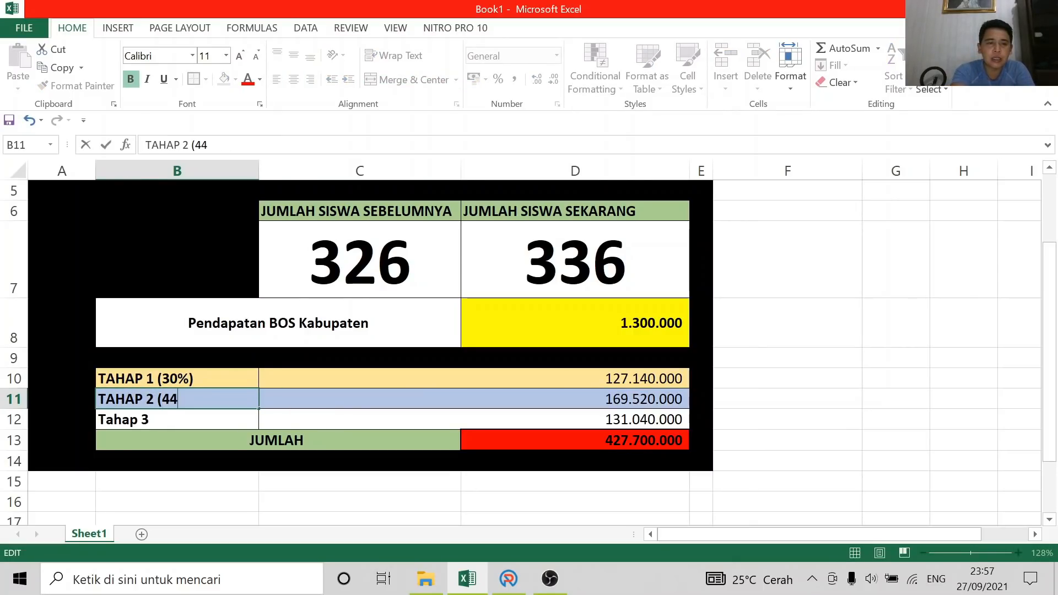
key("BackSpace")
type("0")
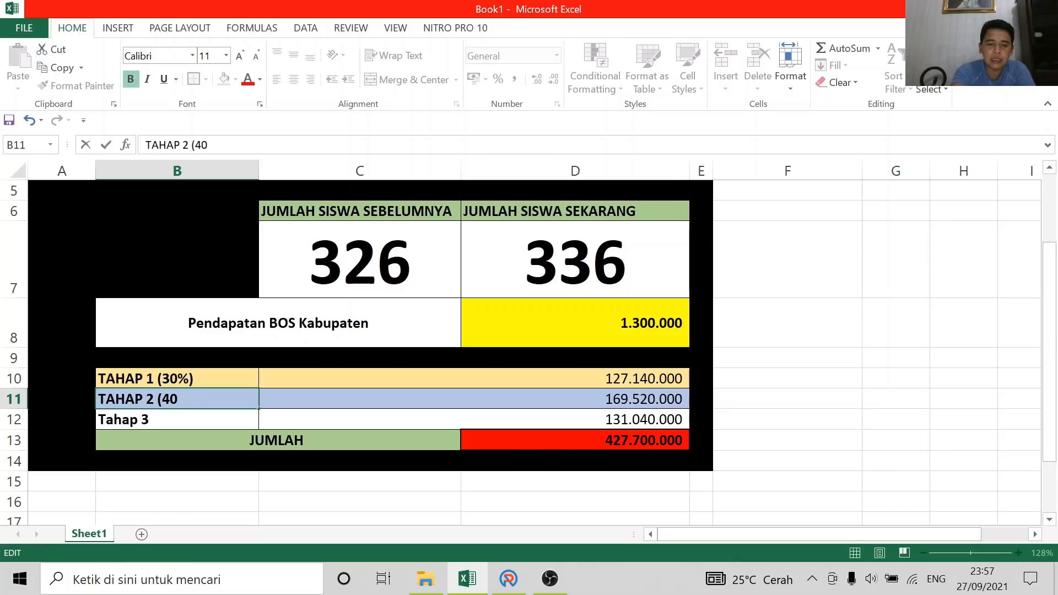
type("%)")
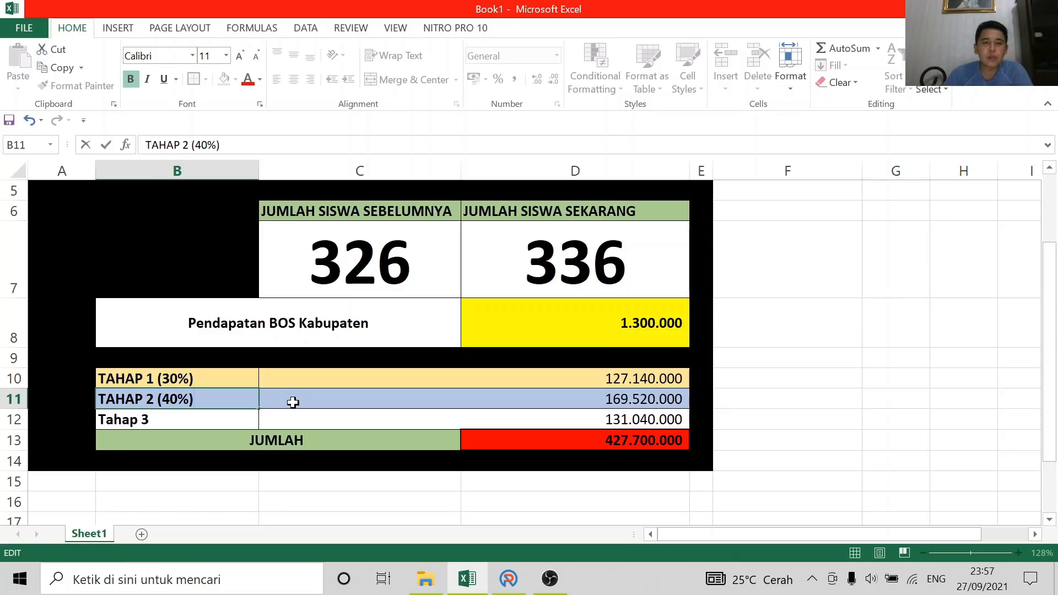
left_click(292, 402)
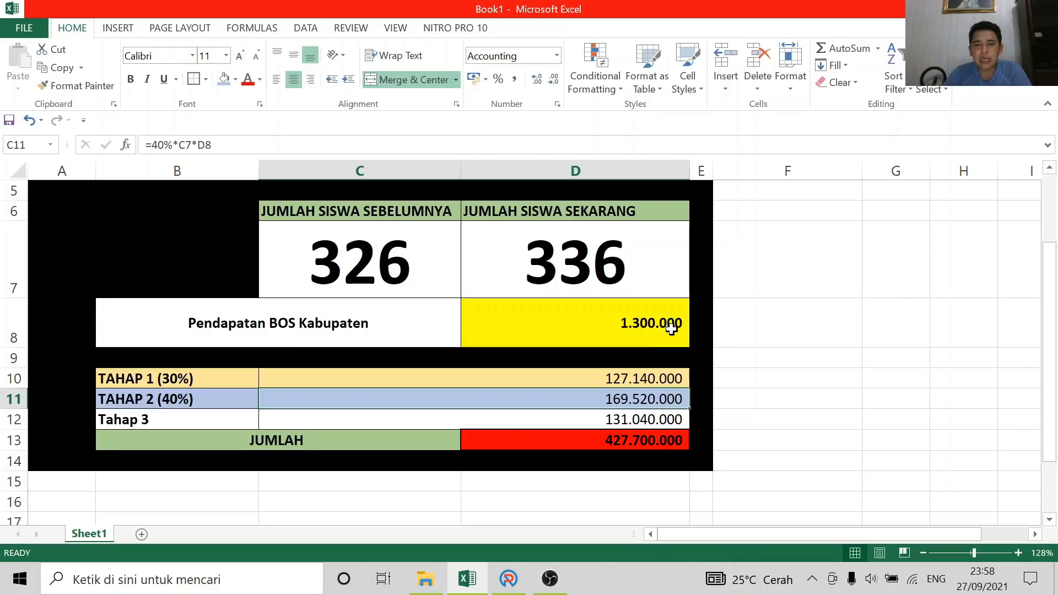
- Append the percentage (30%) to the Tahap 3 label in cell B12
left_click(167, 420)
key("F2")
type("(")
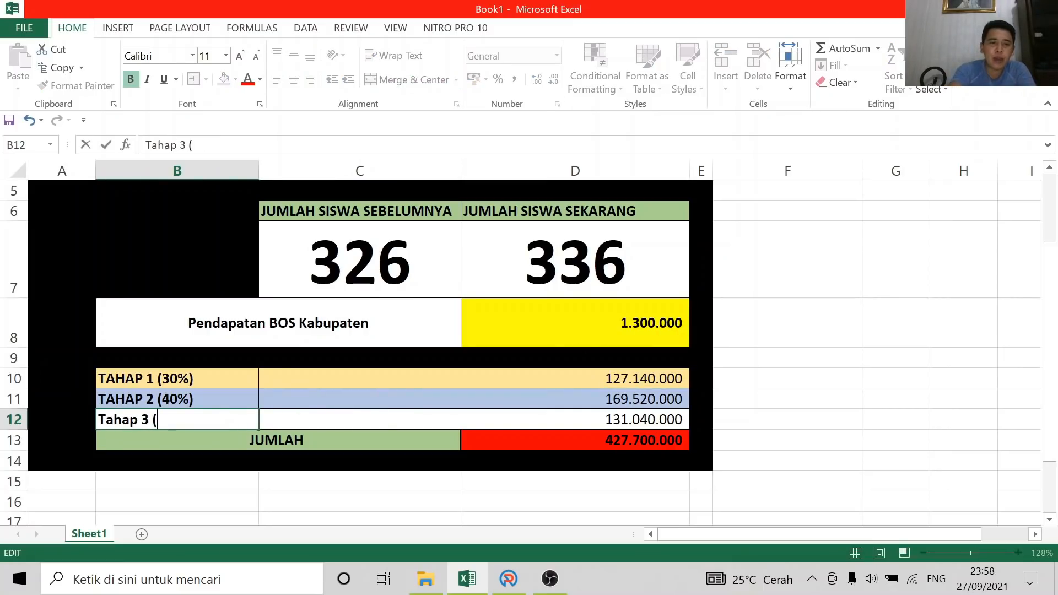
type("30")
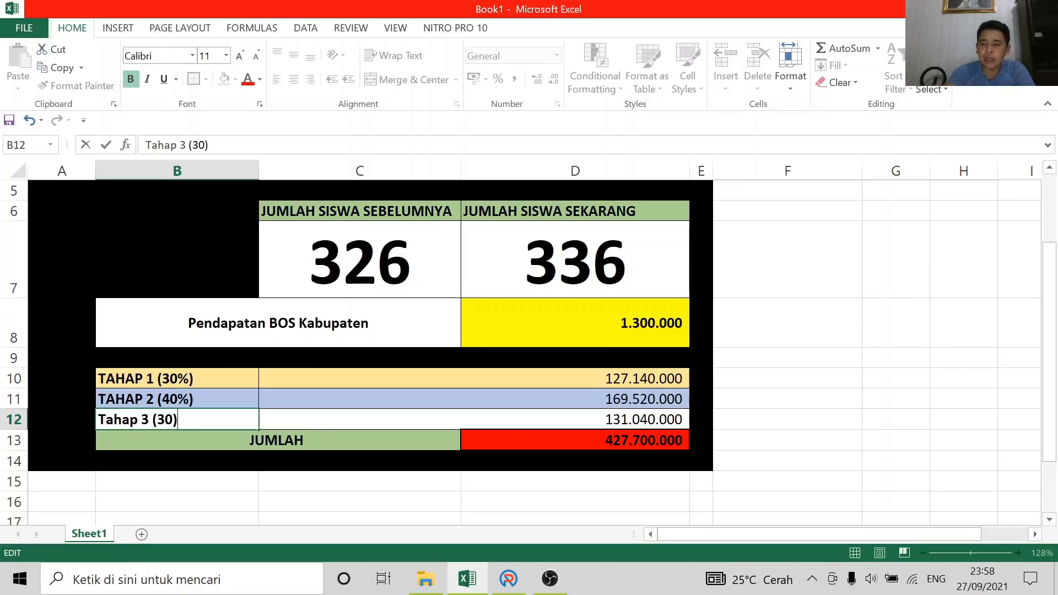
key("BackSpace")
type("%")
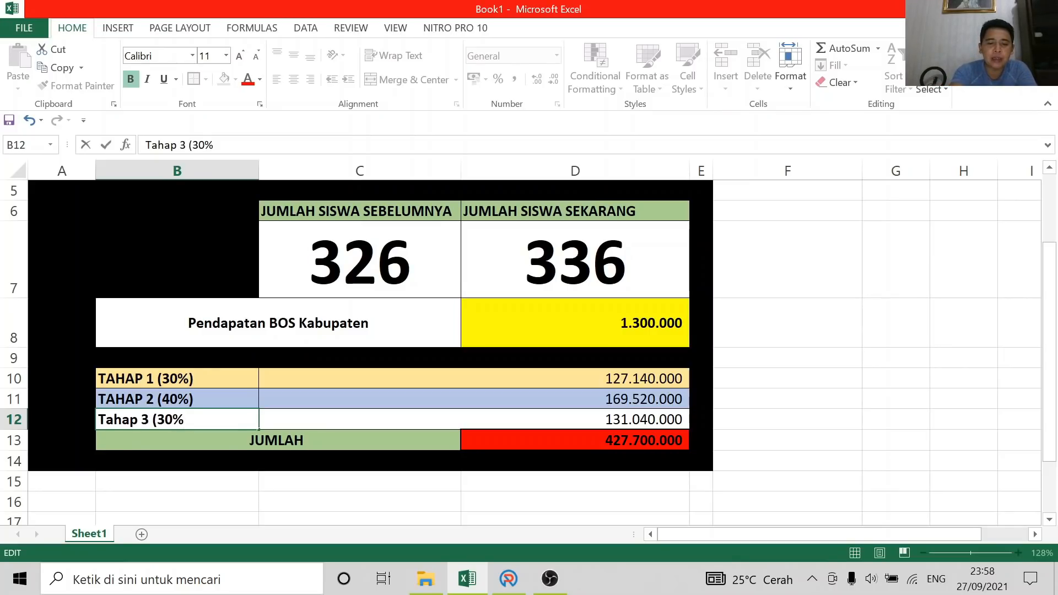
type(")")
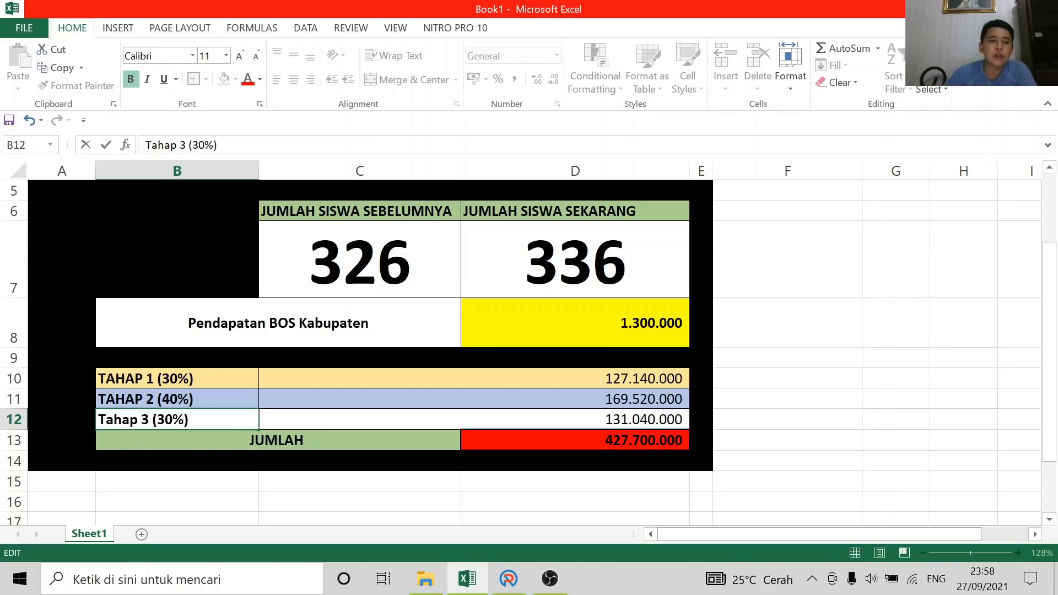
left_click(242, 395)
left_click(103, 419)
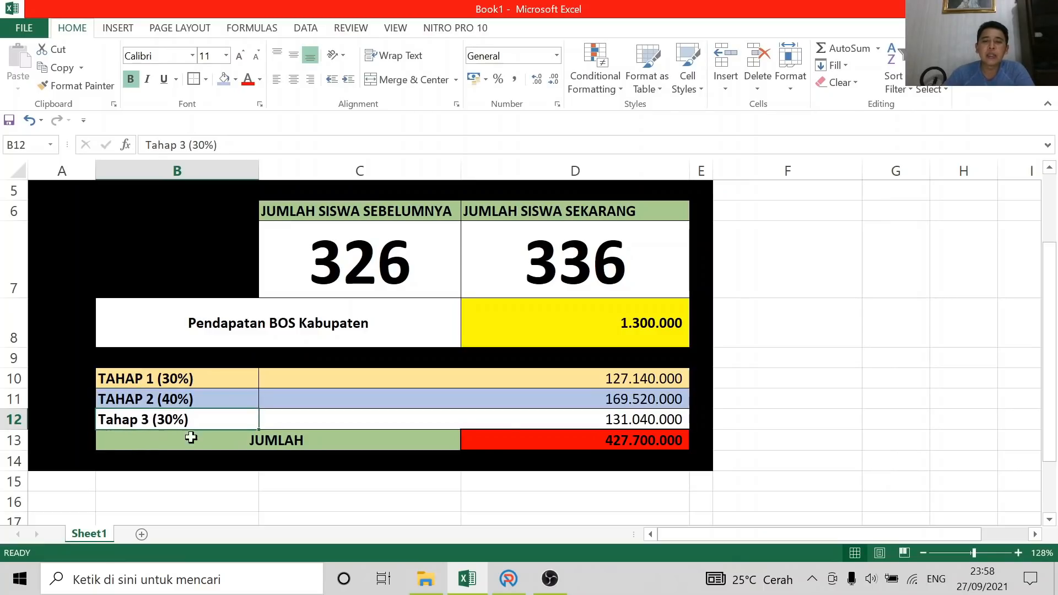
- Check the three Tahap amounts in the workbook, switch back to ARKAS and accept the 2021 disbursement amount after cut-off
left_click(561, 413)
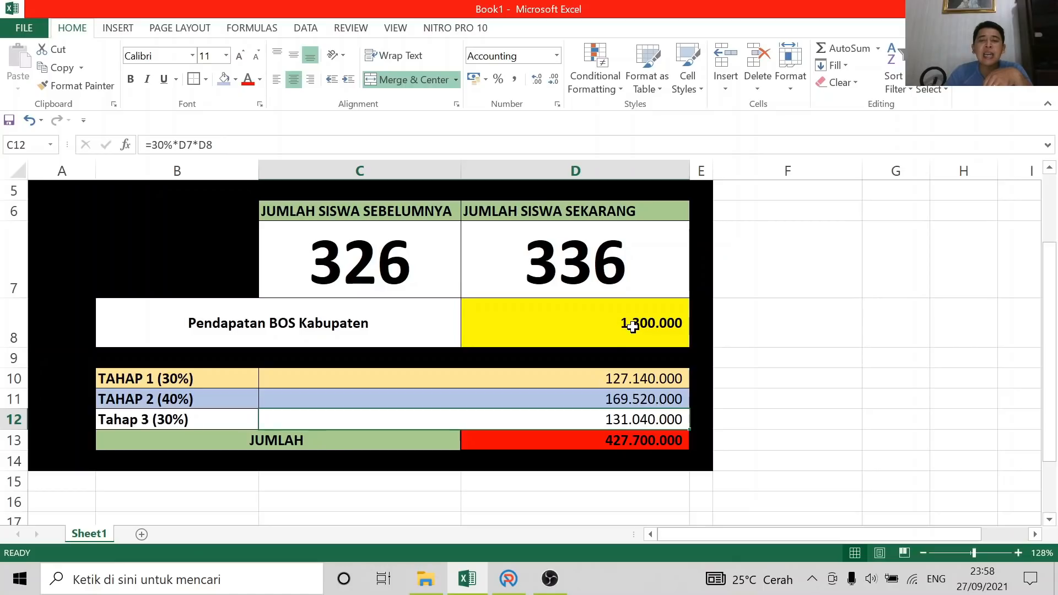
left_click_drag(619, 379, 617, 422)
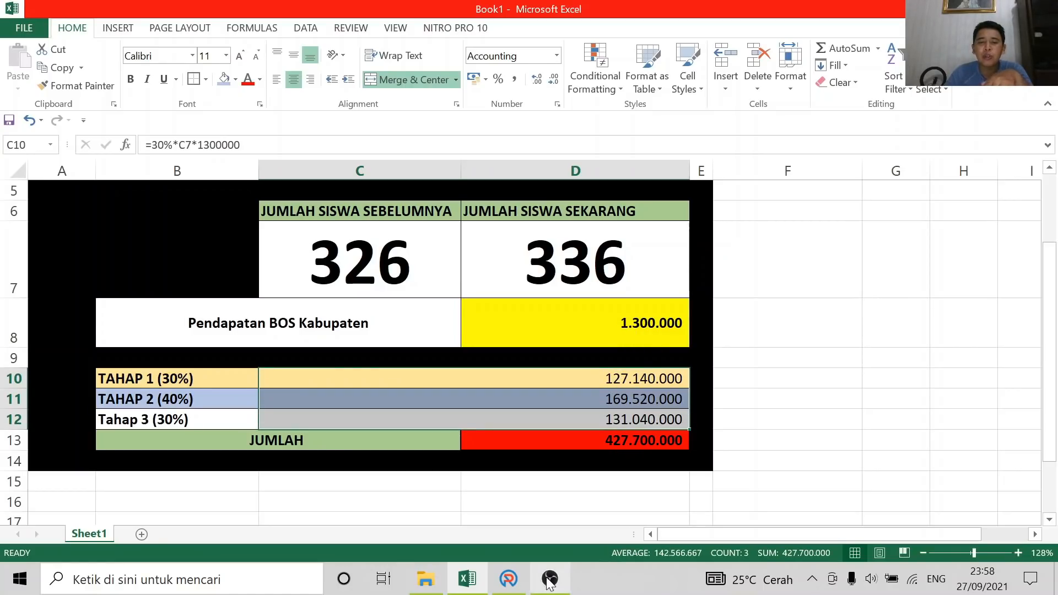
left_click(508, 578)
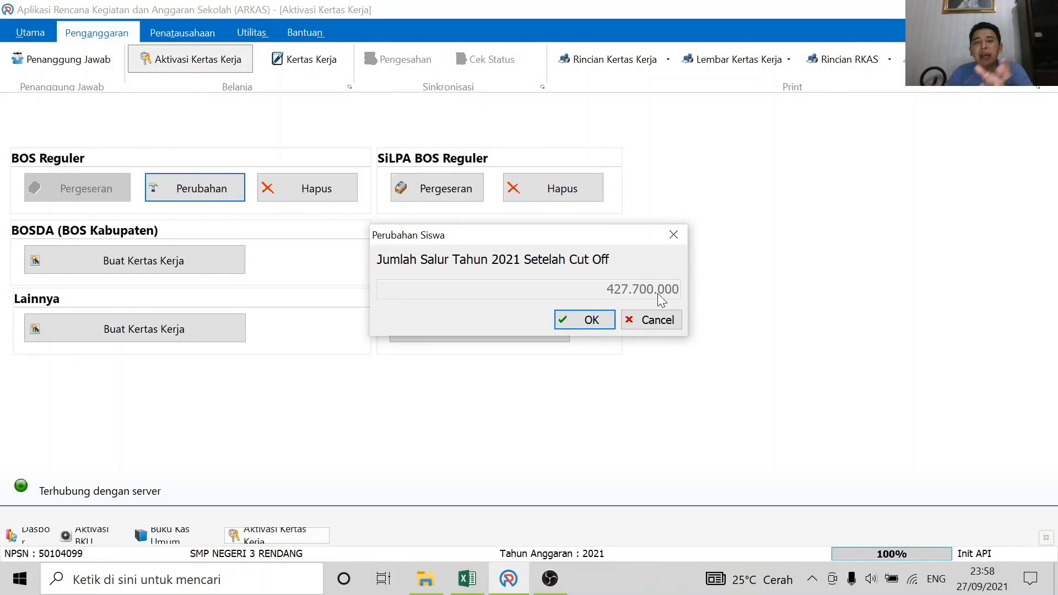
left_click(587, 325)
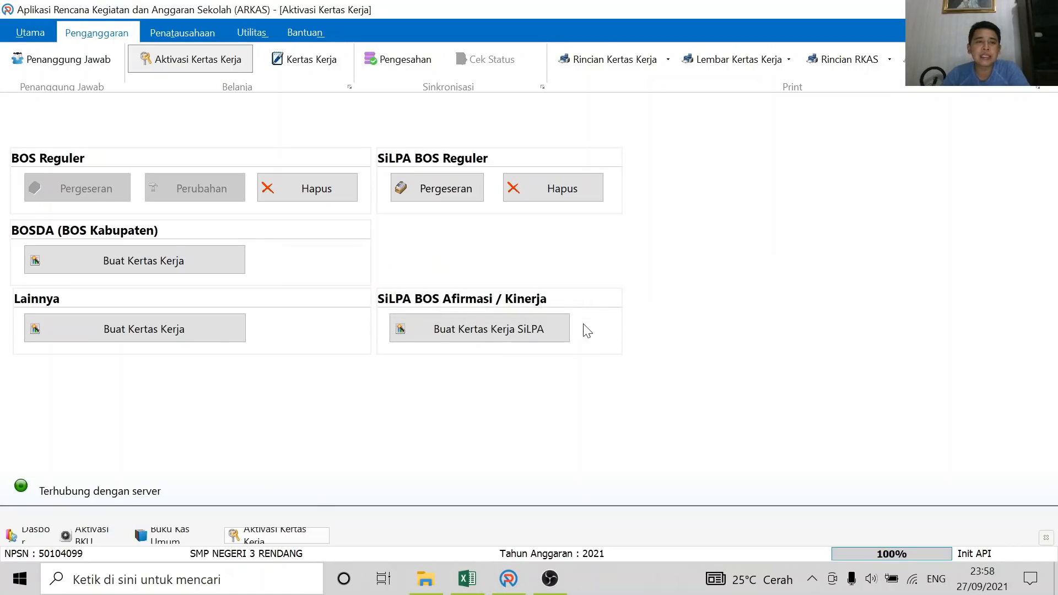
- Open the Kertas Kerja for the BOS Reguler Perubahan fund source and check its total and unbudgeted amounts
left_click(296, 50)
left_click(908, 122)
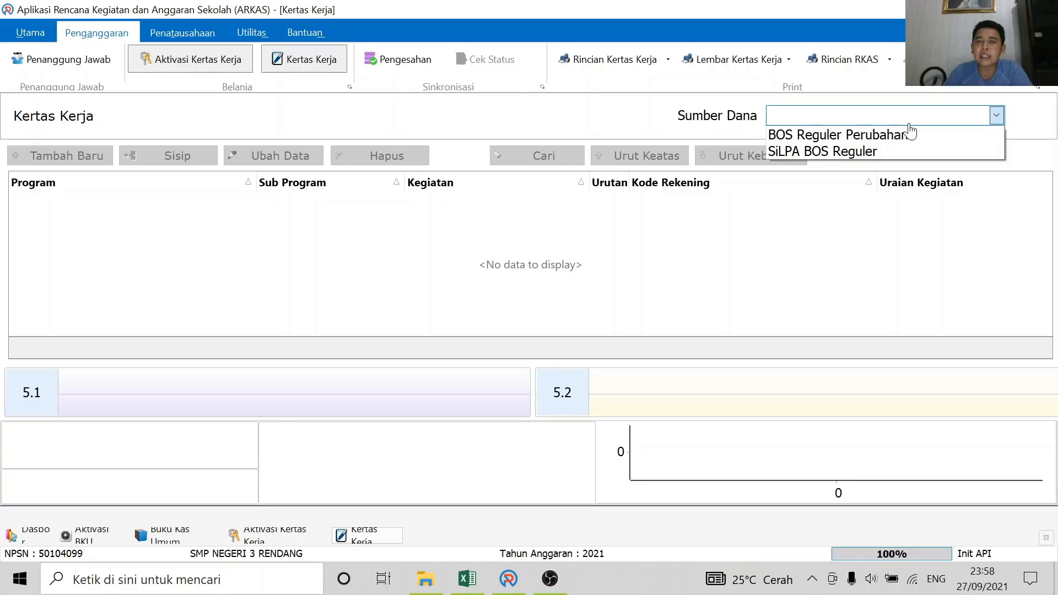
left_click(882, 136)
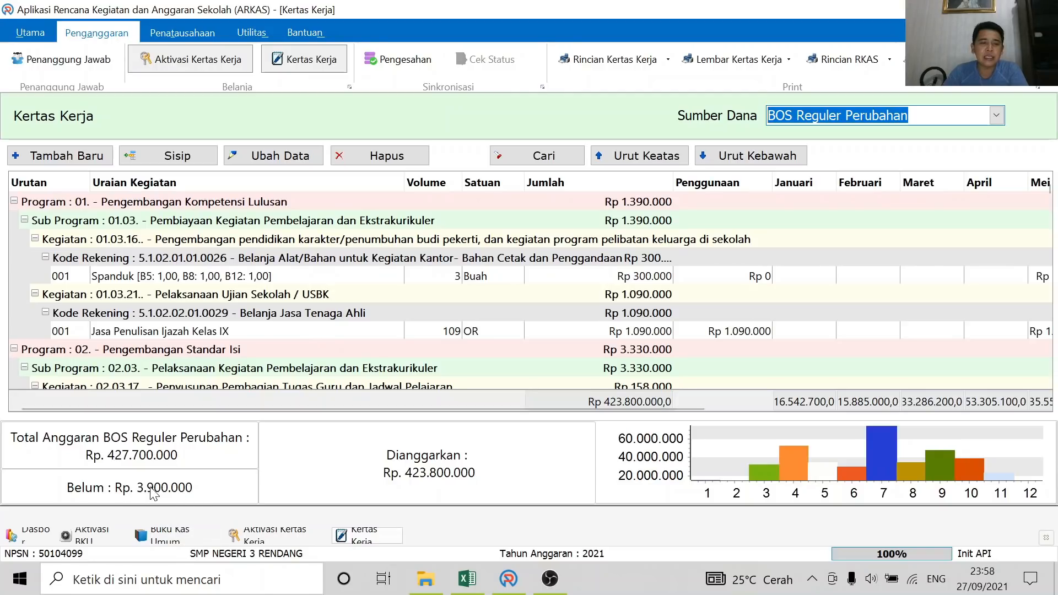
mouse_move(175, 498)
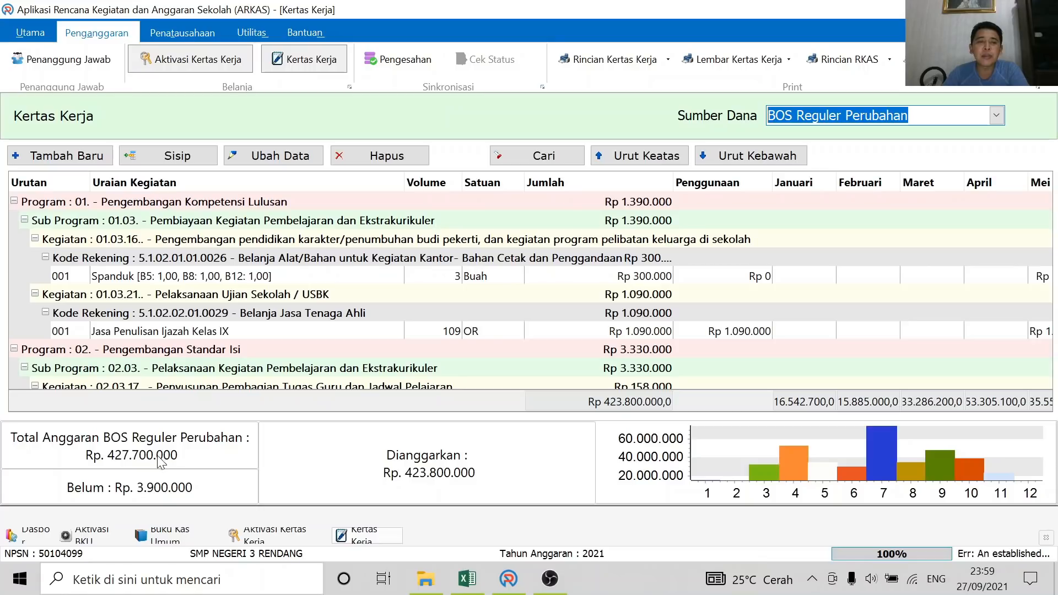
mouse_move(376, 403)
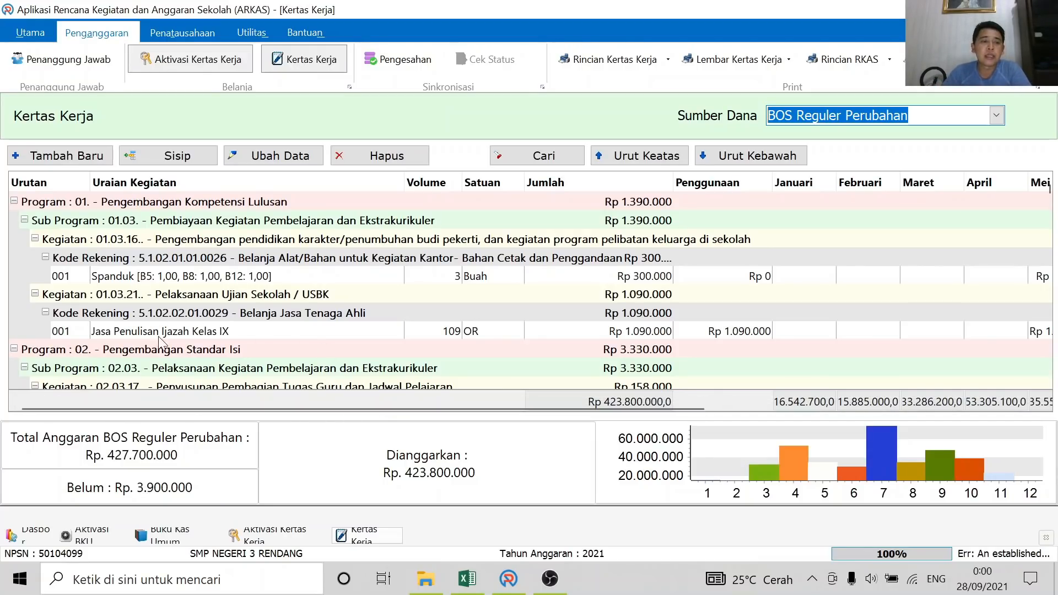
- Try removing the Agustus allocation from the Spanduk item, restore it and discard the edit
double_click(137, 278)
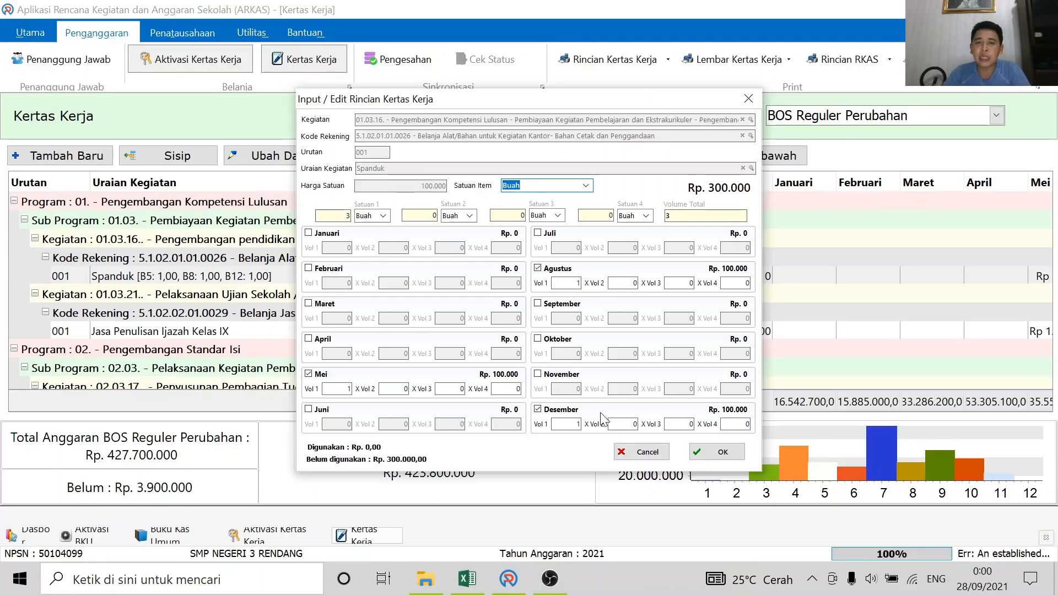
left_click(537, 269)
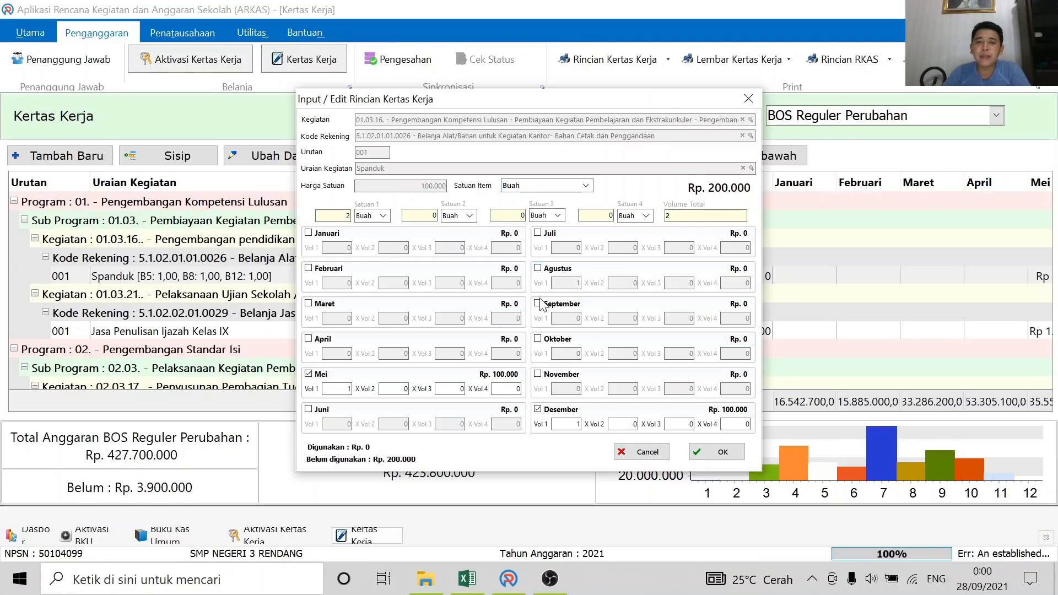
left_click(538, 269)
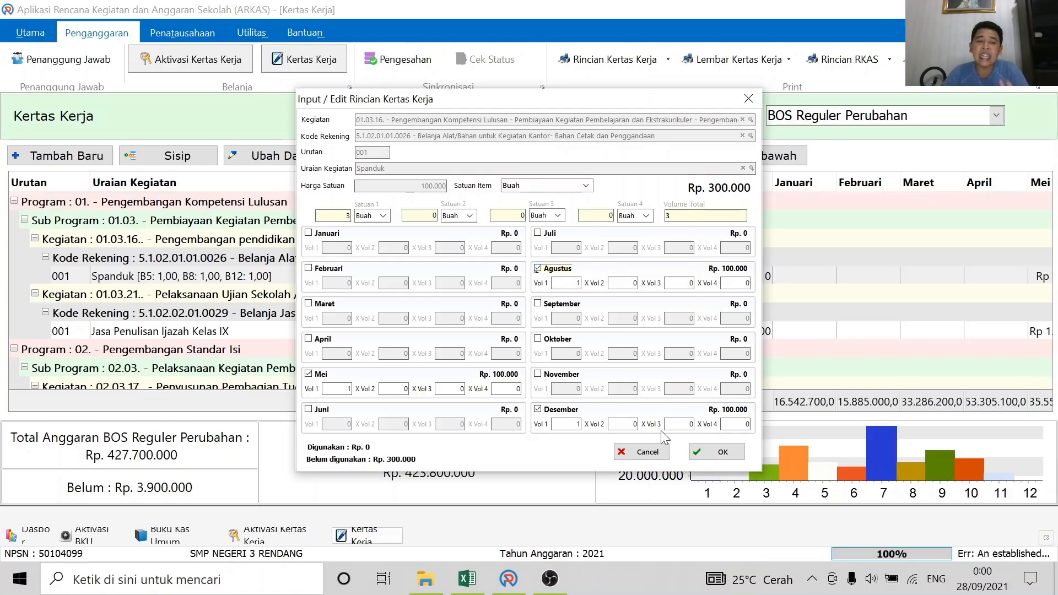
left_click(647, 453)
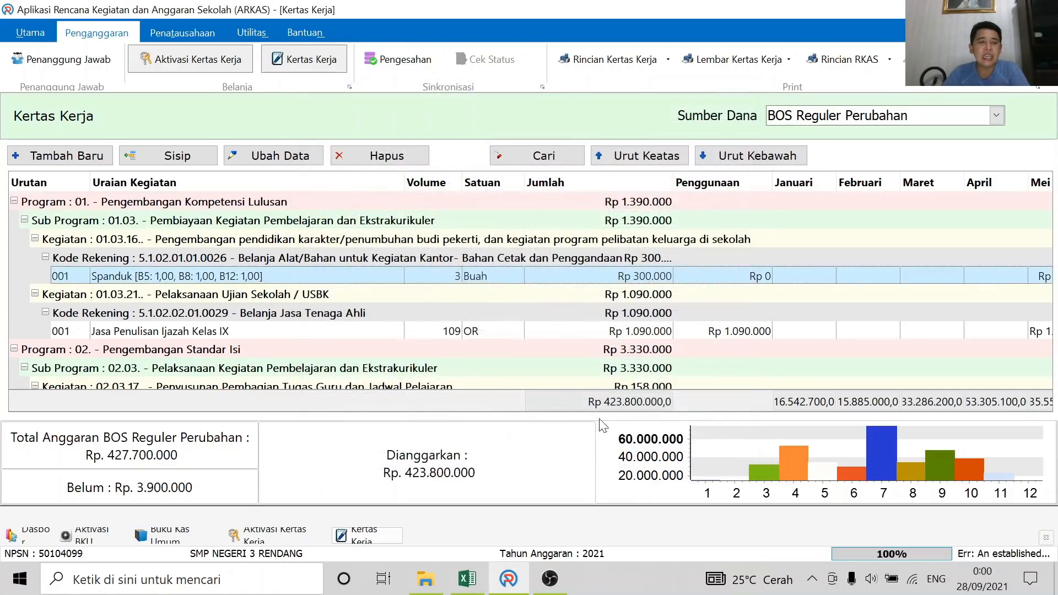
- Delete the Spanduk item from the worksheet, confirm the deletion and check the unbudgeted amount
left_click(386, 160)
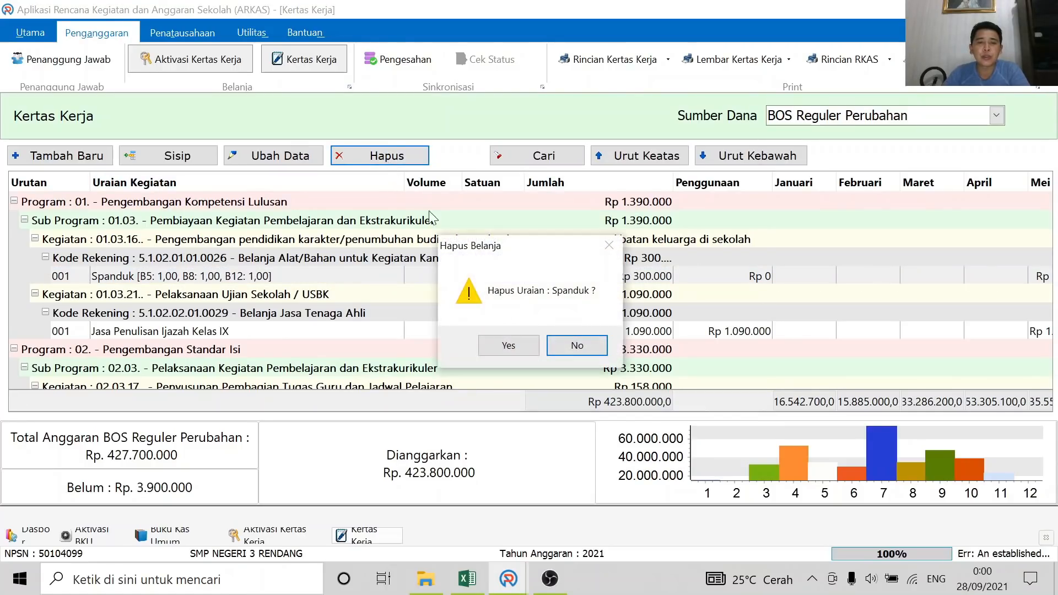
left_click(498, 347)
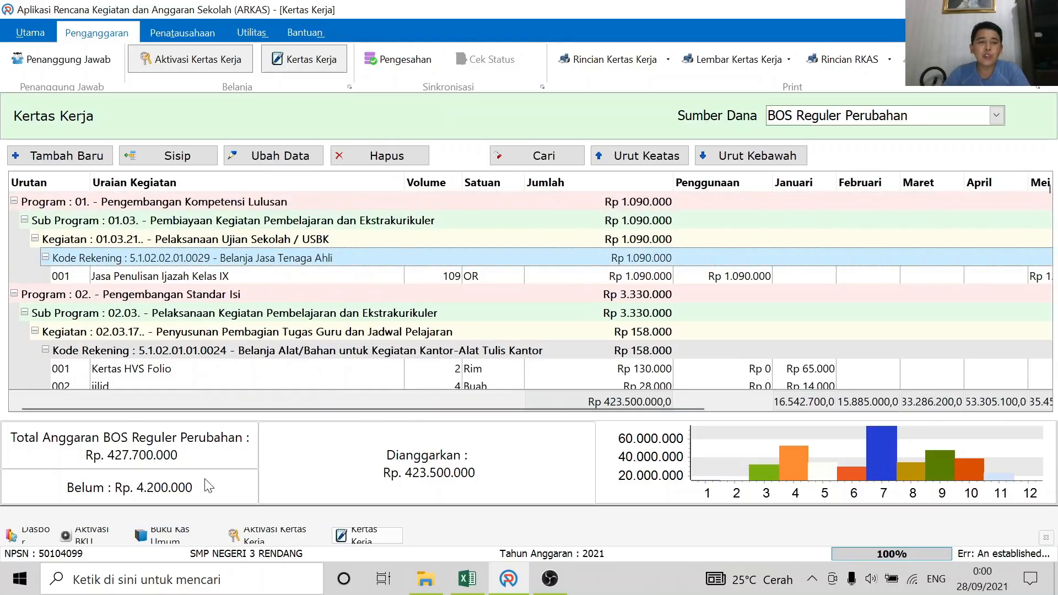
mouse_move(203, 483)
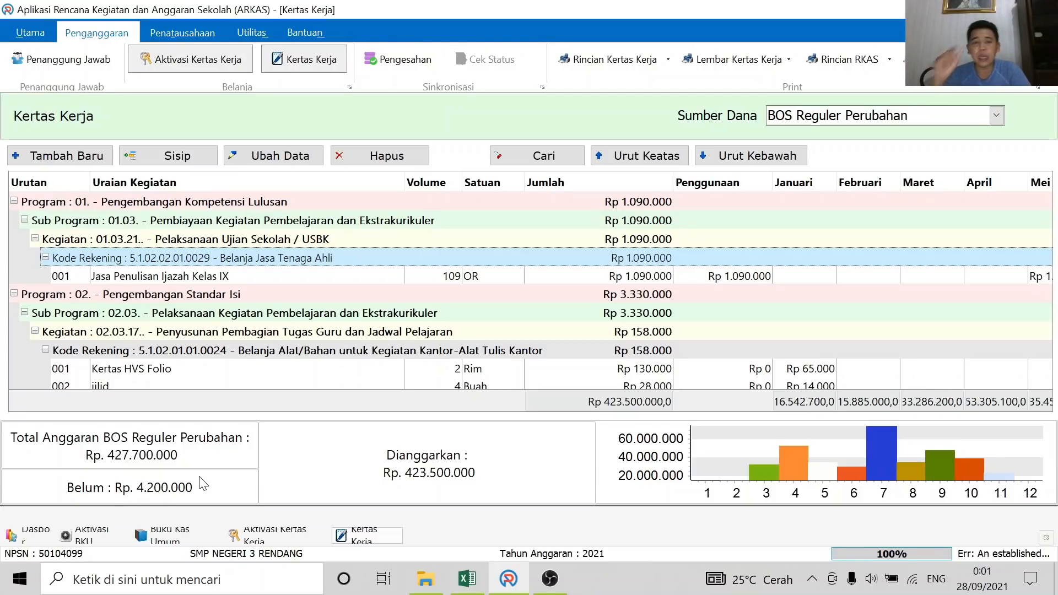
- Try adding November to the Kertas HVS Folio item's months, remove it again and save the item
double_click(156, 372)
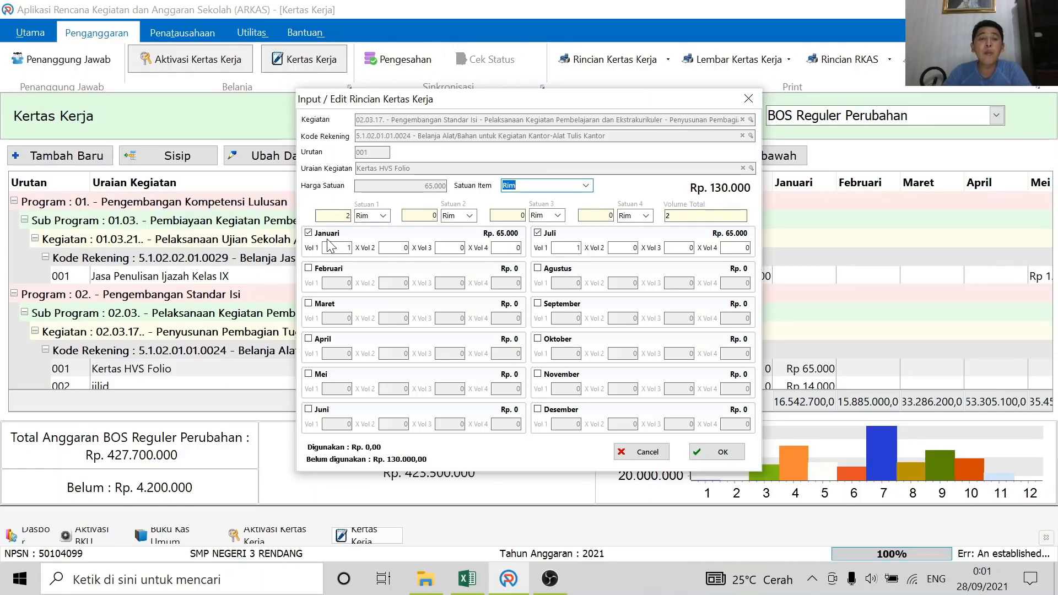
left_click(537, 375)
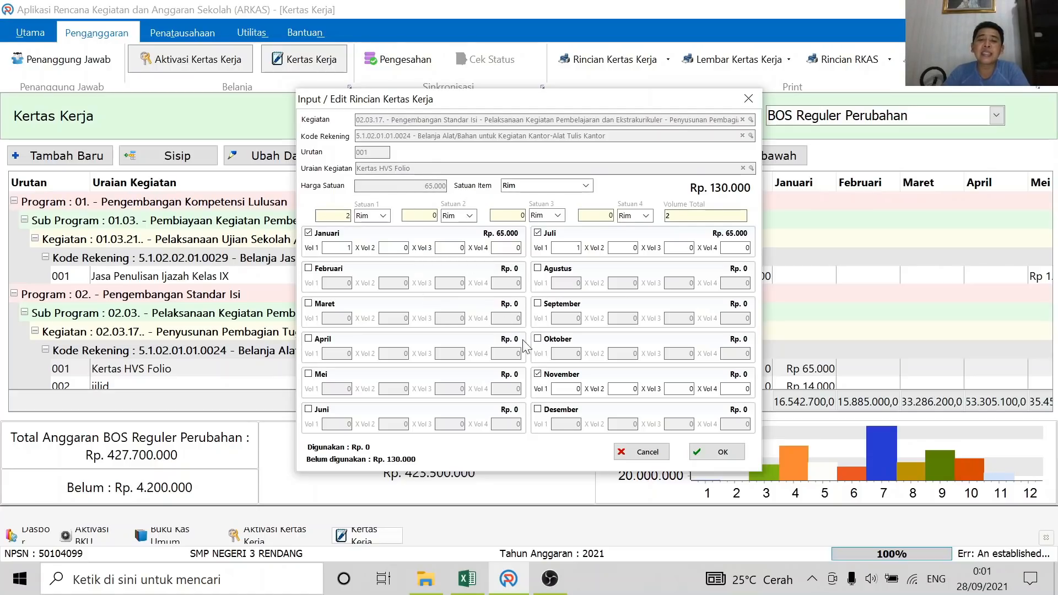
left_click(538, 375)
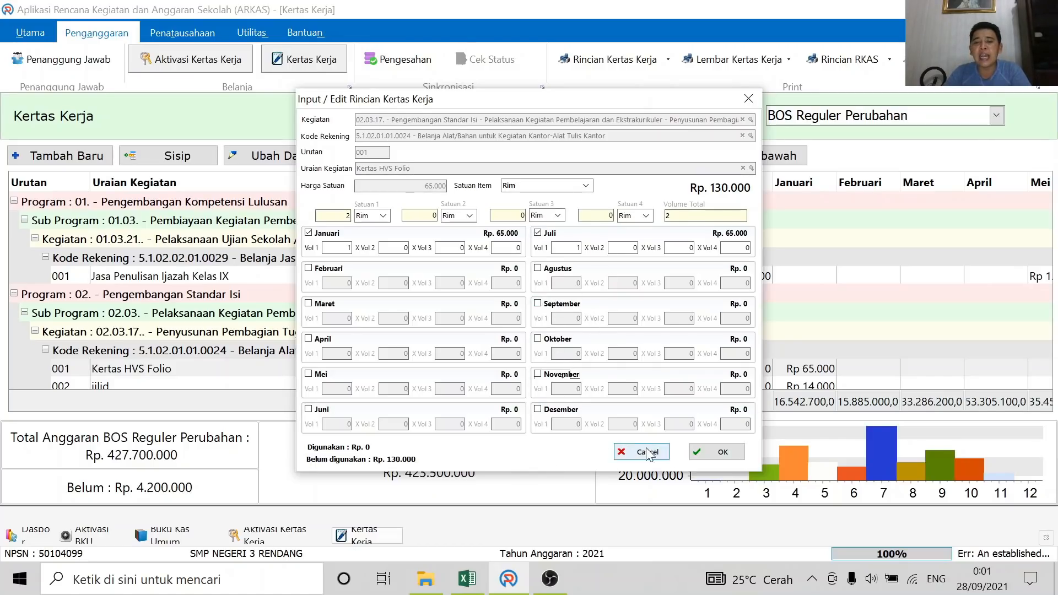
left_click(716, 452)
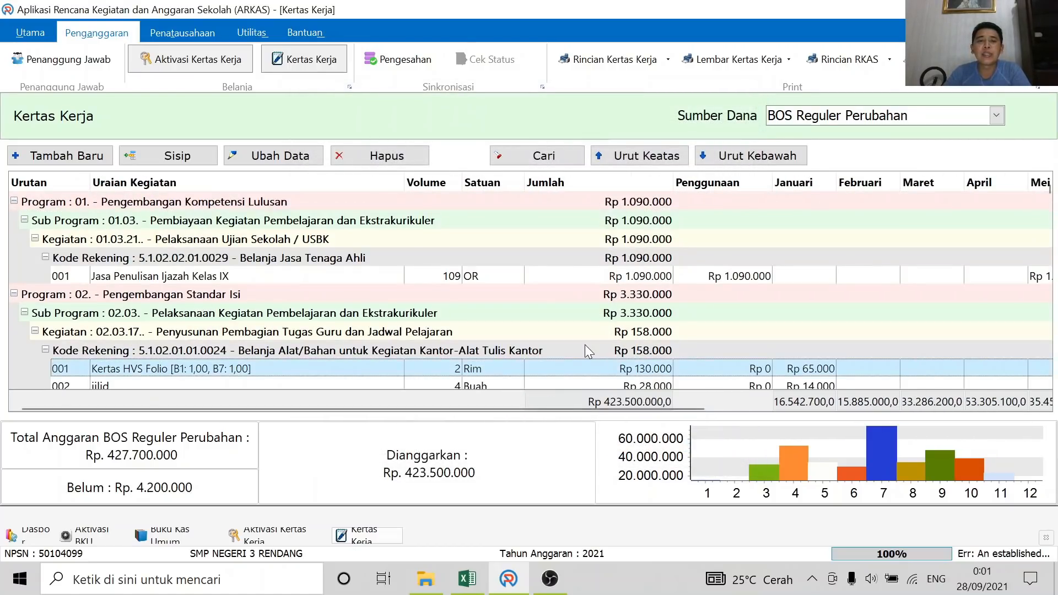
- Find the Mesin Pompa Air item by searching for "mesin", apply Gunakan Sisa to it and save the item
left_click(80, 160)
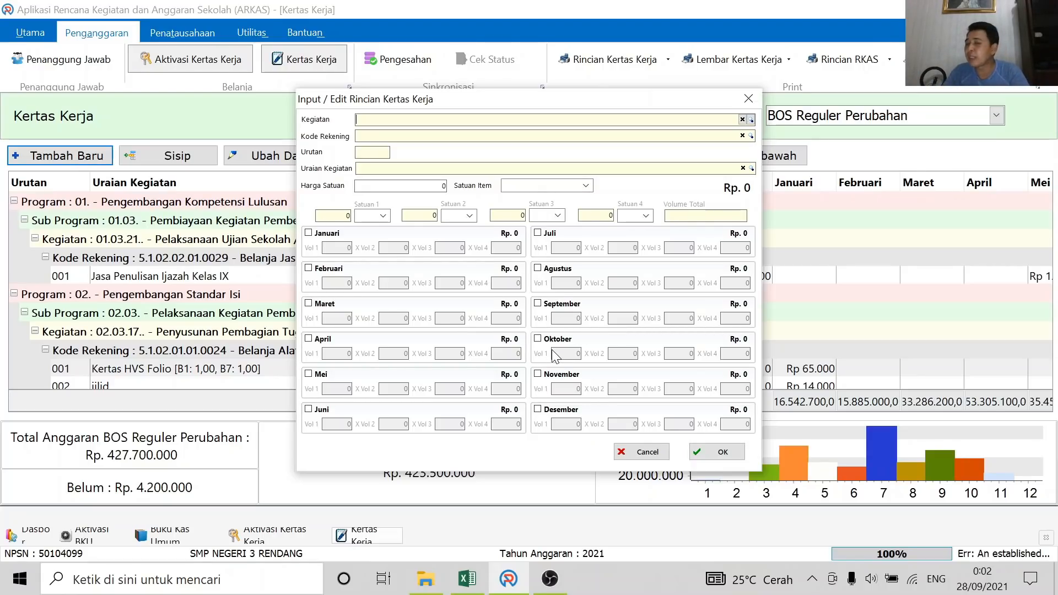
left_click(645, 452)
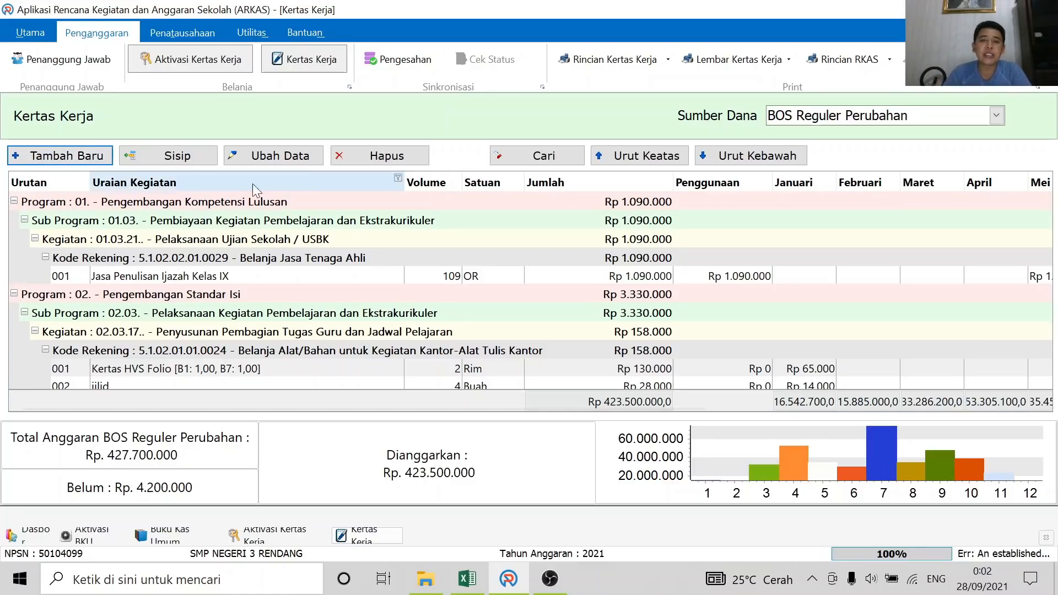
left_click(518, 156)
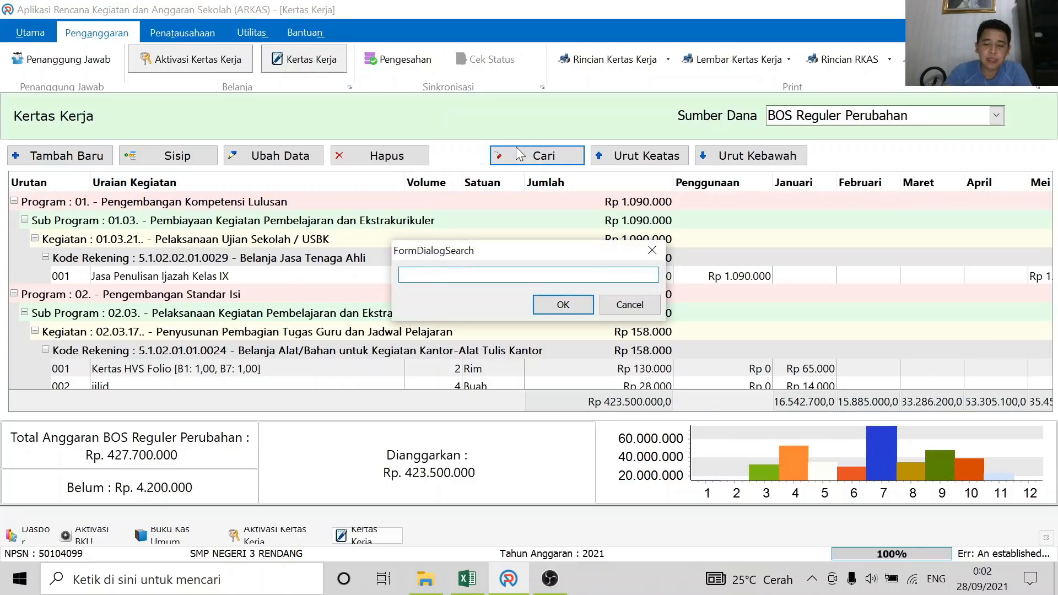
type("mesin")
key("Return")
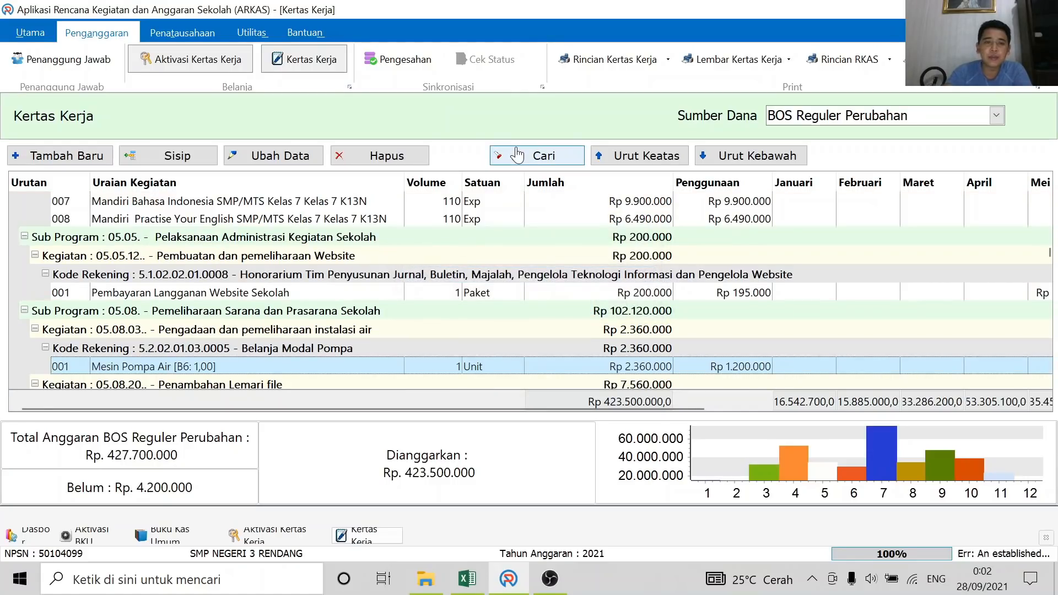
double_click(127, 370)
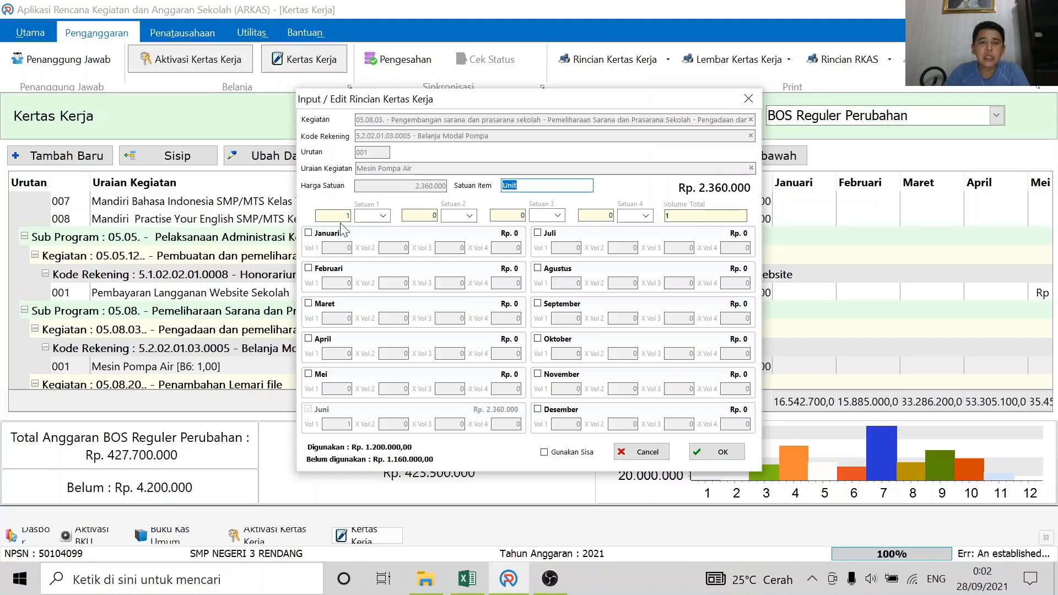
left_click(544, 452)
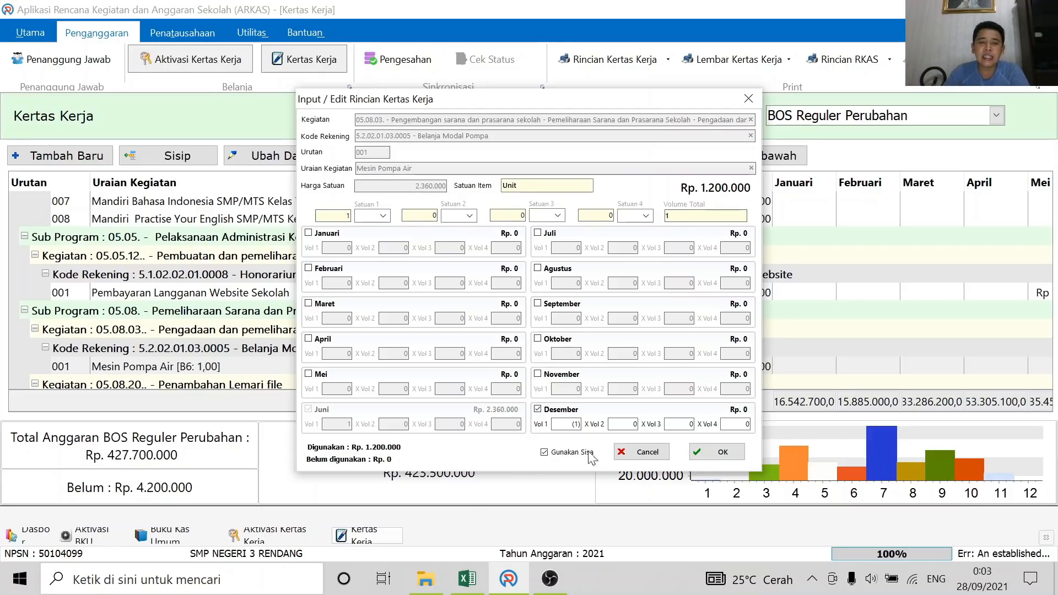
left_click(716, 452)
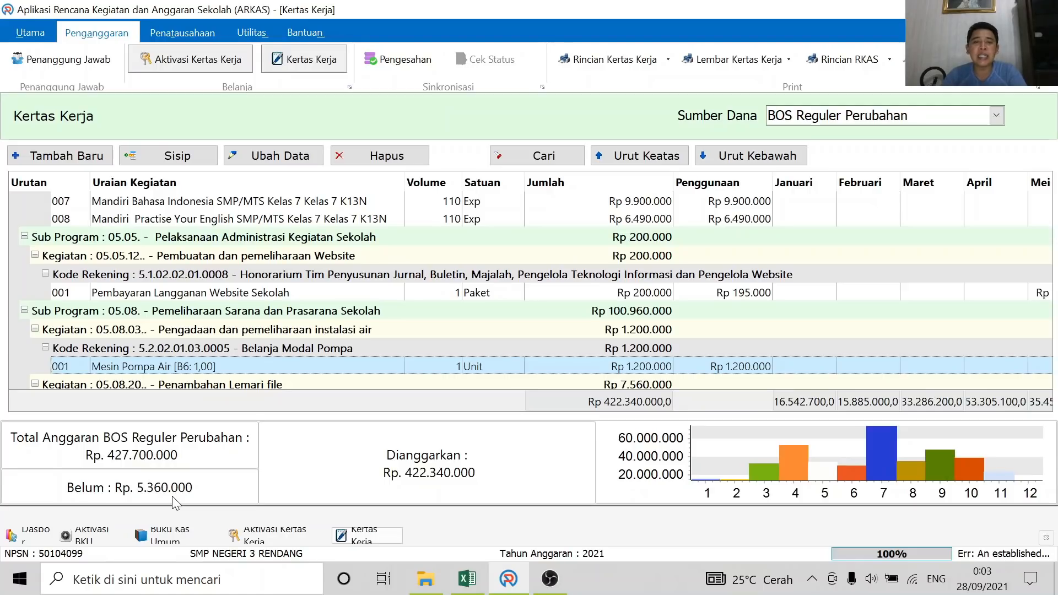
- Search the worksheet for the "listrik" item
scroll(362, 308, "up", 3)
scroll(362, 307, "up", 2)
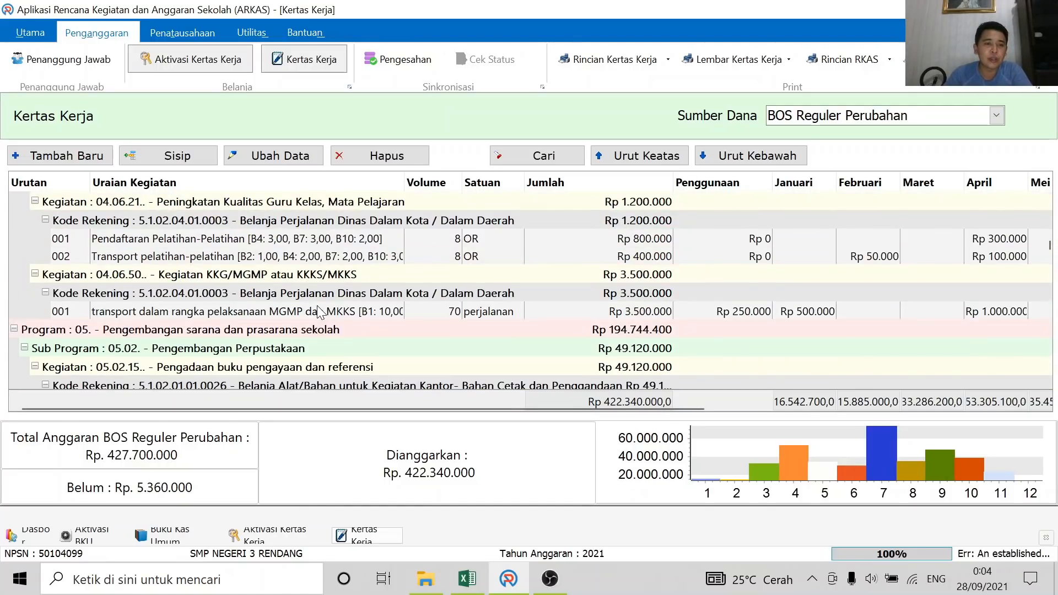
scroll(342, 310, "down", 4)
scroll(319, 312, "up", 6)
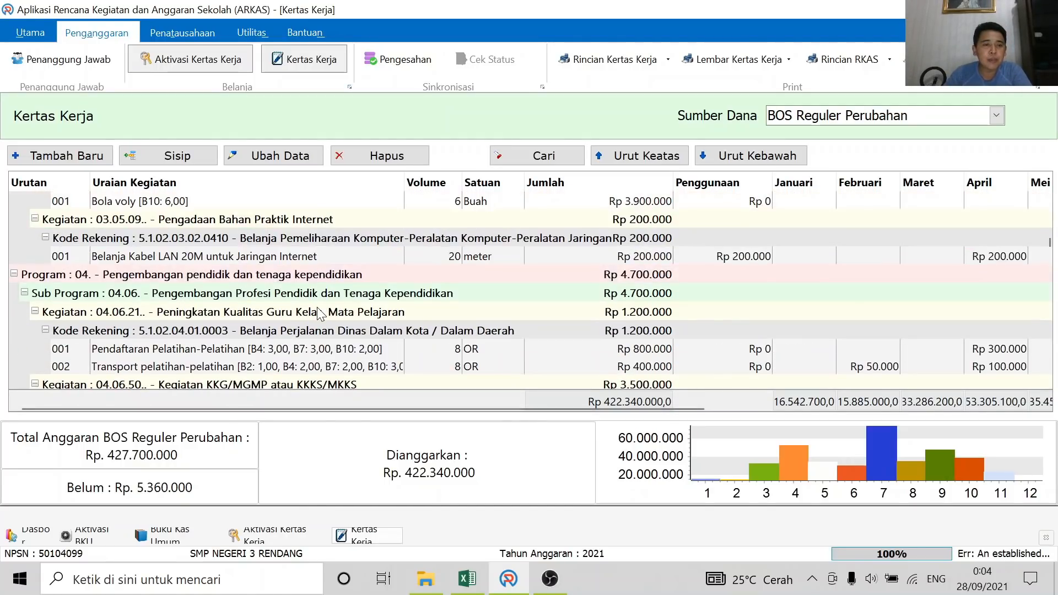
left_click(533, 159)
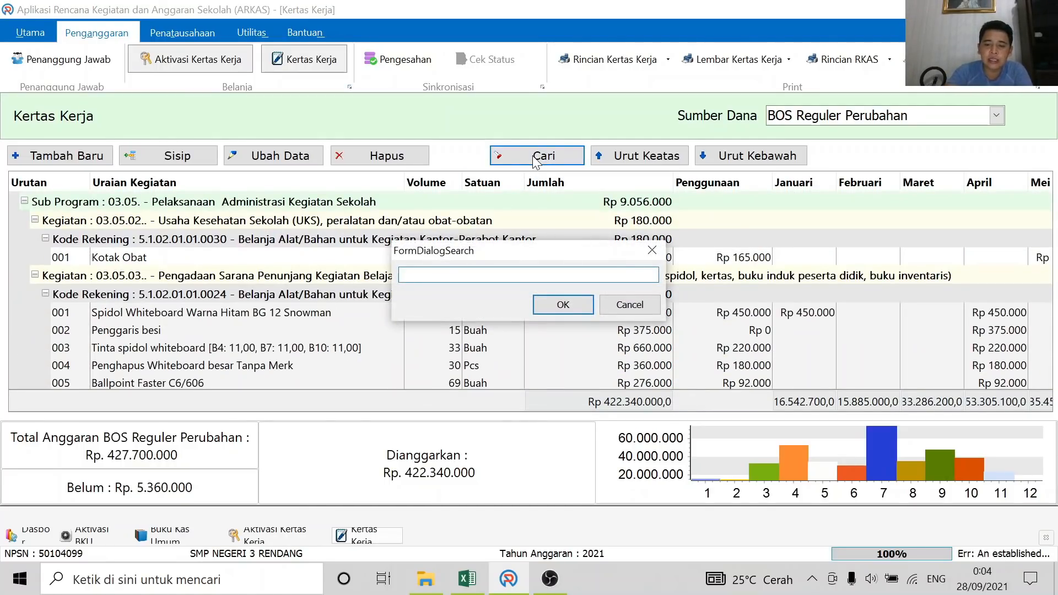
type("listri")
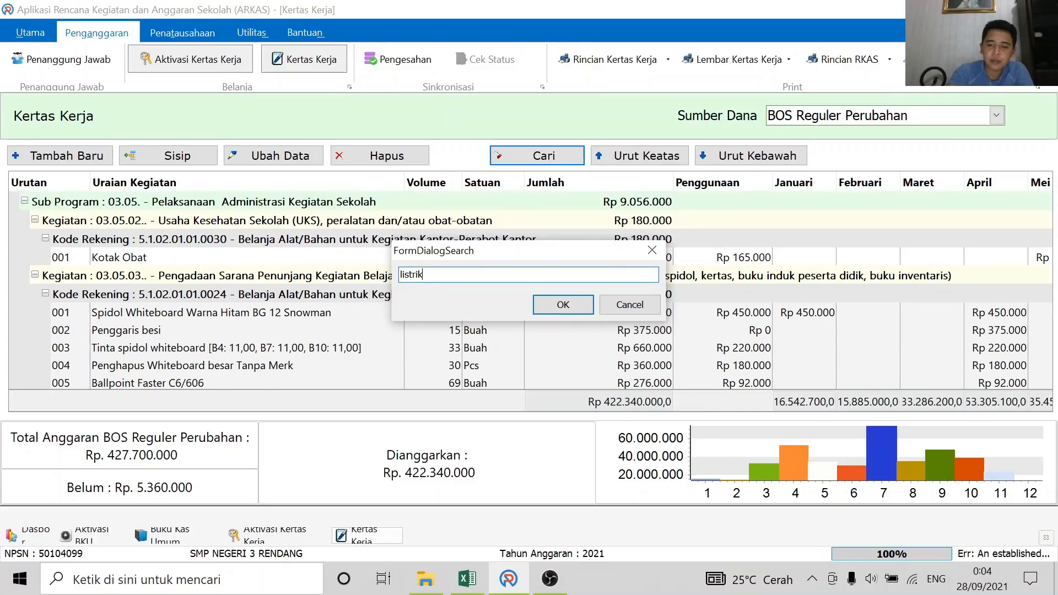
type("k")
key("Return")
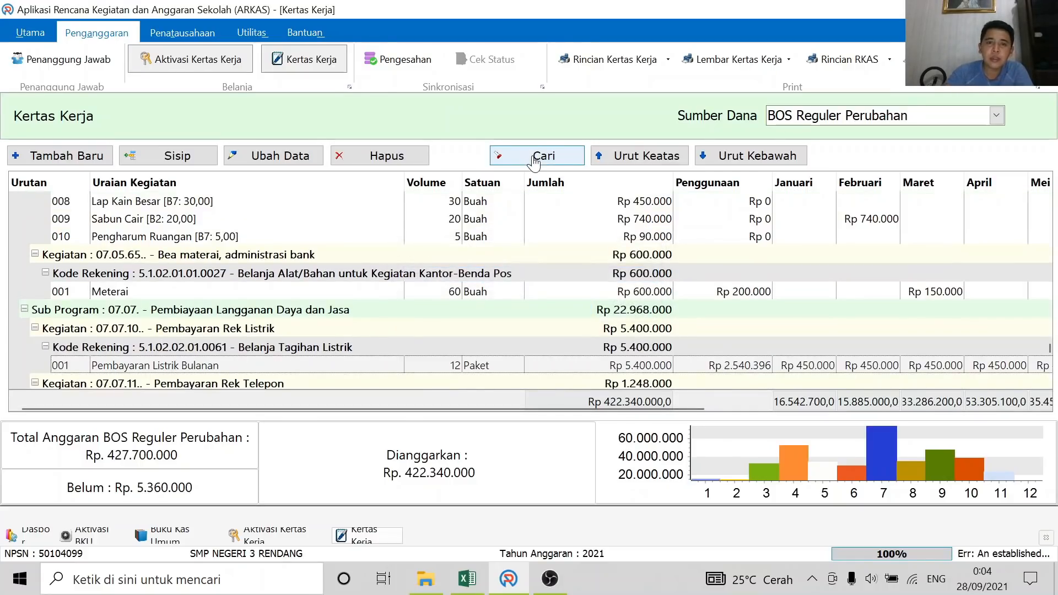
- Remove the September, Oktober, November and Desember allocations from Pembayaran Listrik Bulanan and save the item
double_click(200, 363)
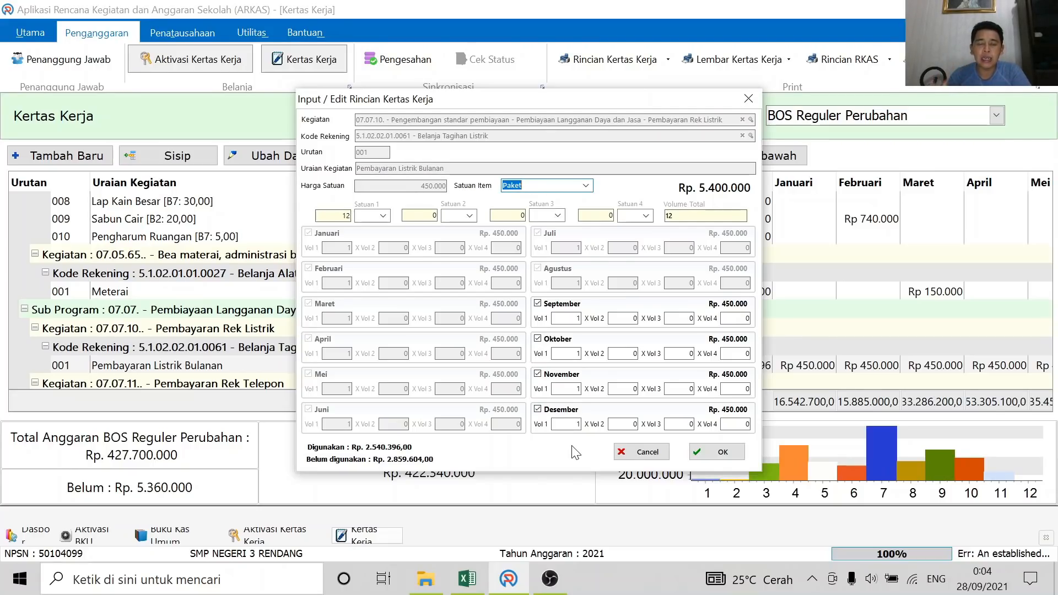
left_click(537, 304)
left_click(537, 339)
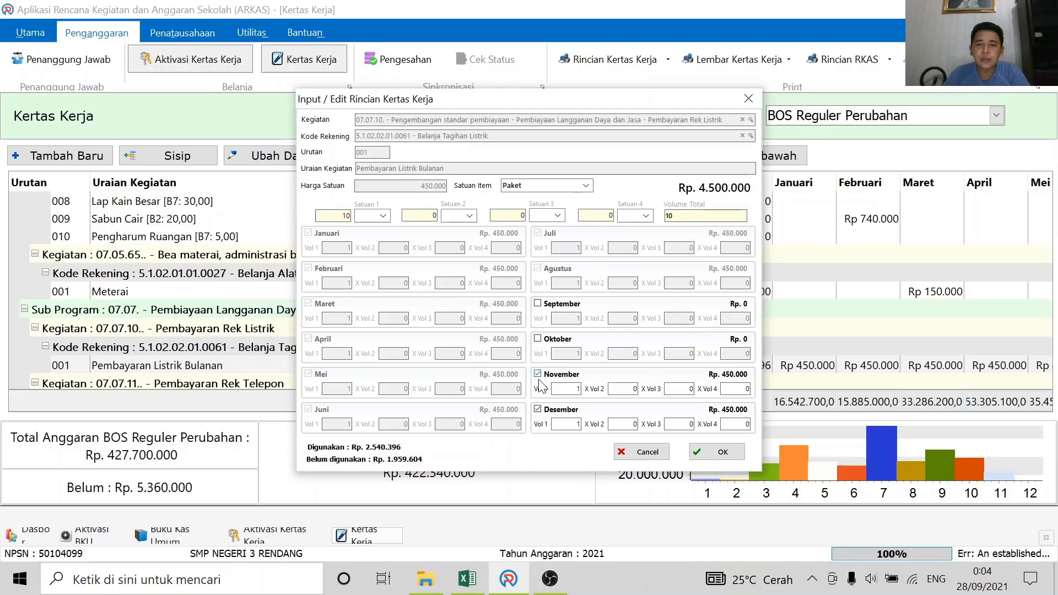
left_click(537, 374)
left_click(537, 409)
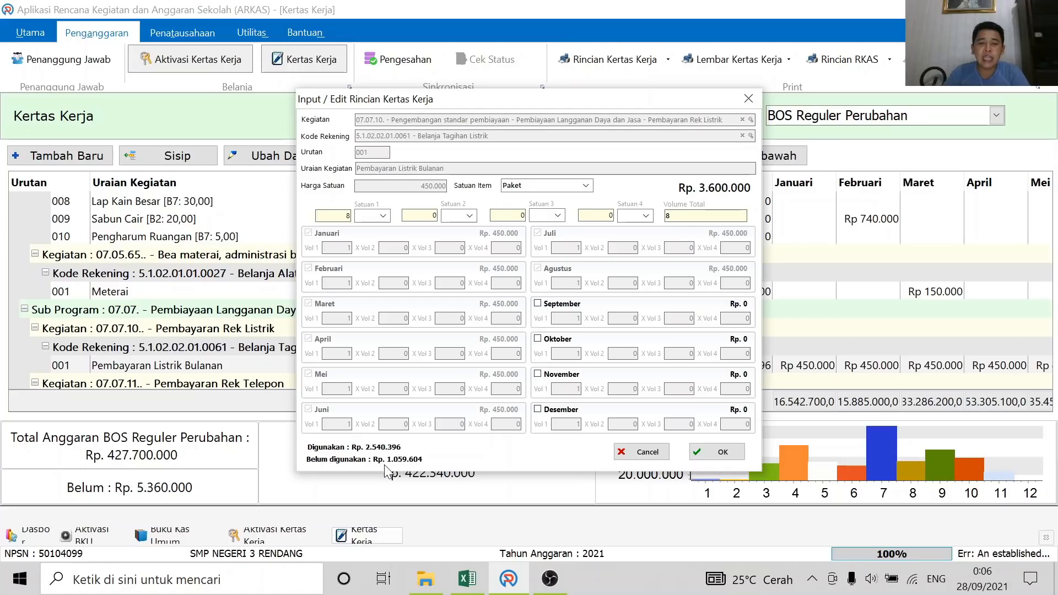
left_click(718, 453)
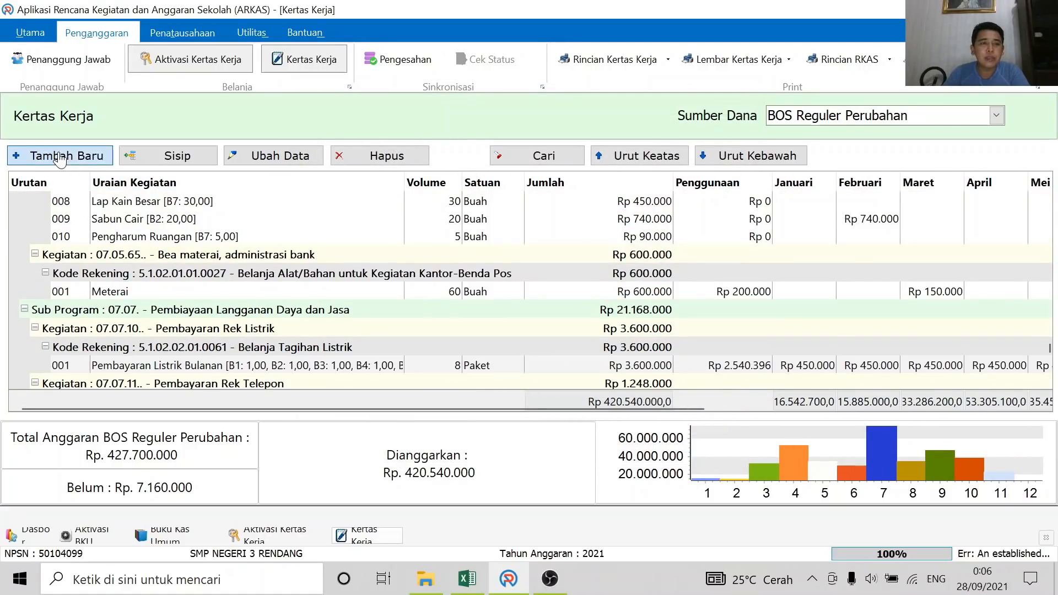
- Start a new worksheet item under Kegiatan 07.07.10 Pembayaran Rek Listrik with Kode Rekening 5.1.02.02.01.0061 Belanja Tagihan Listrik
left_click(83, 156)
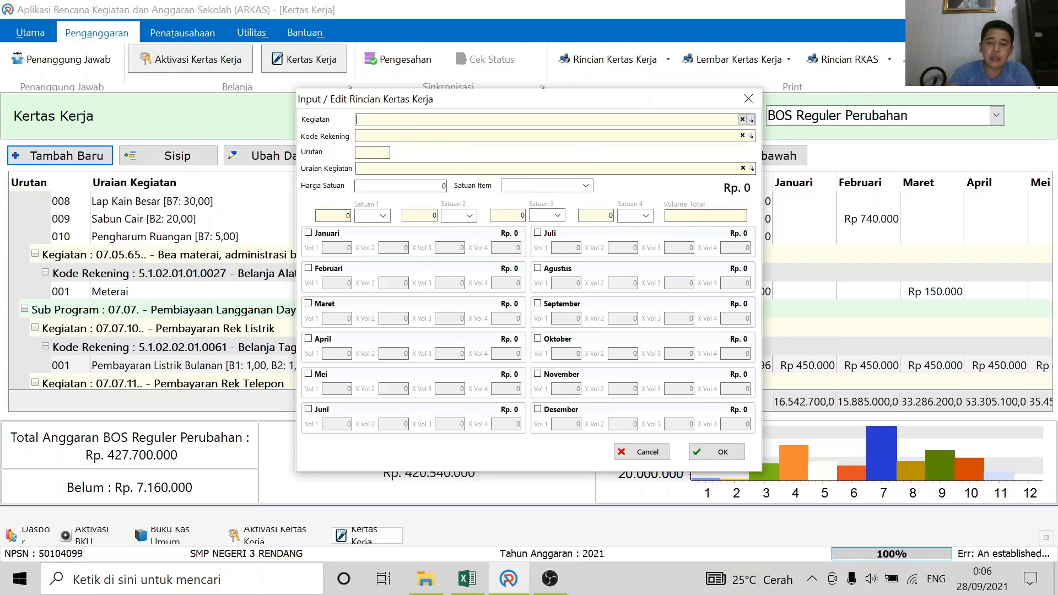
left_click(433, 121)
type("istrik")
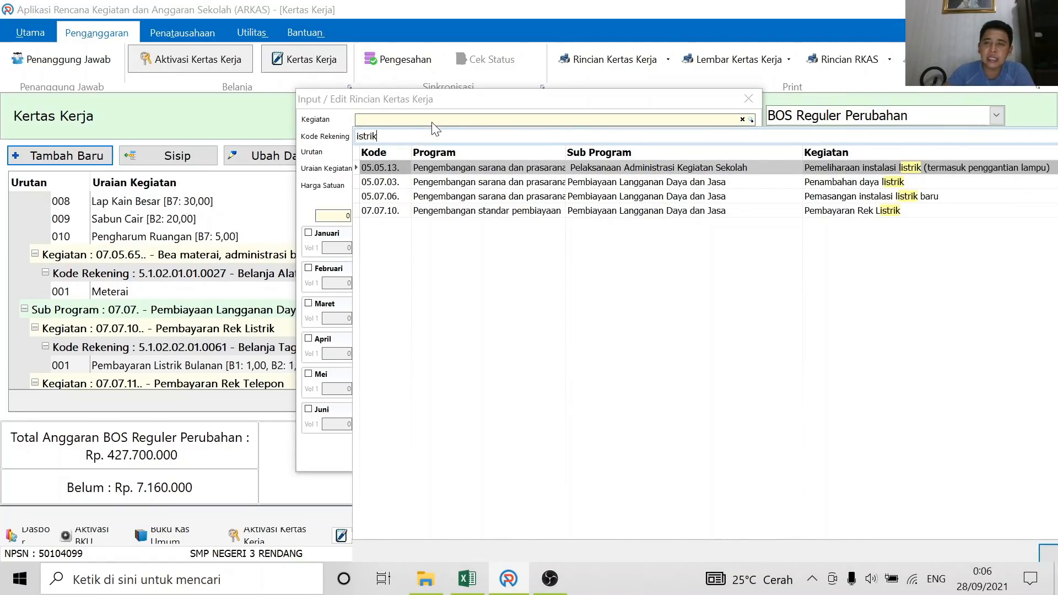
left_click(882, 210)
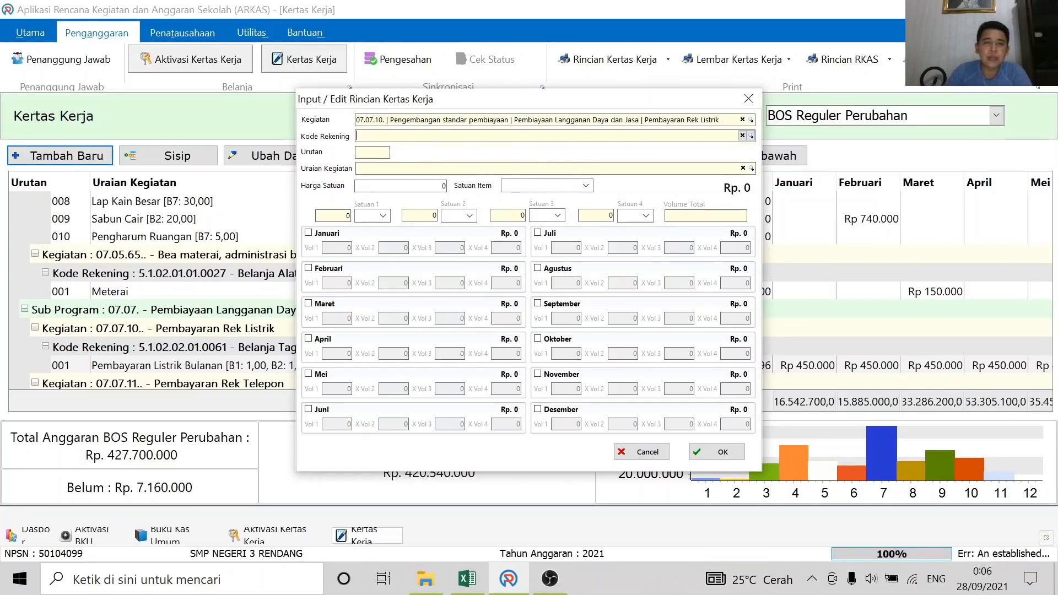
left_click(405, 136)
type("istr")
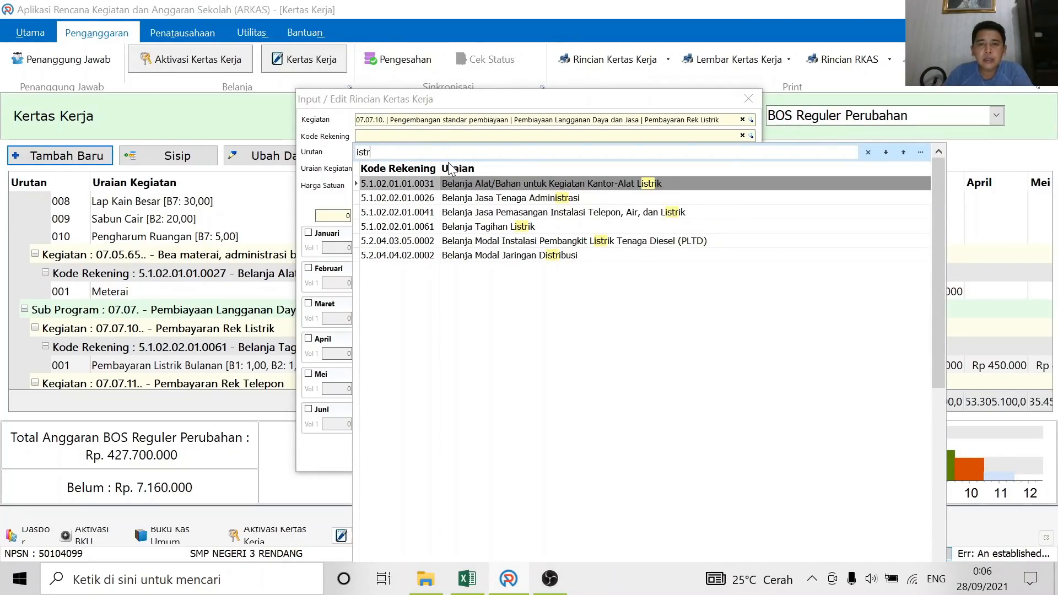
left_click(515, 227)
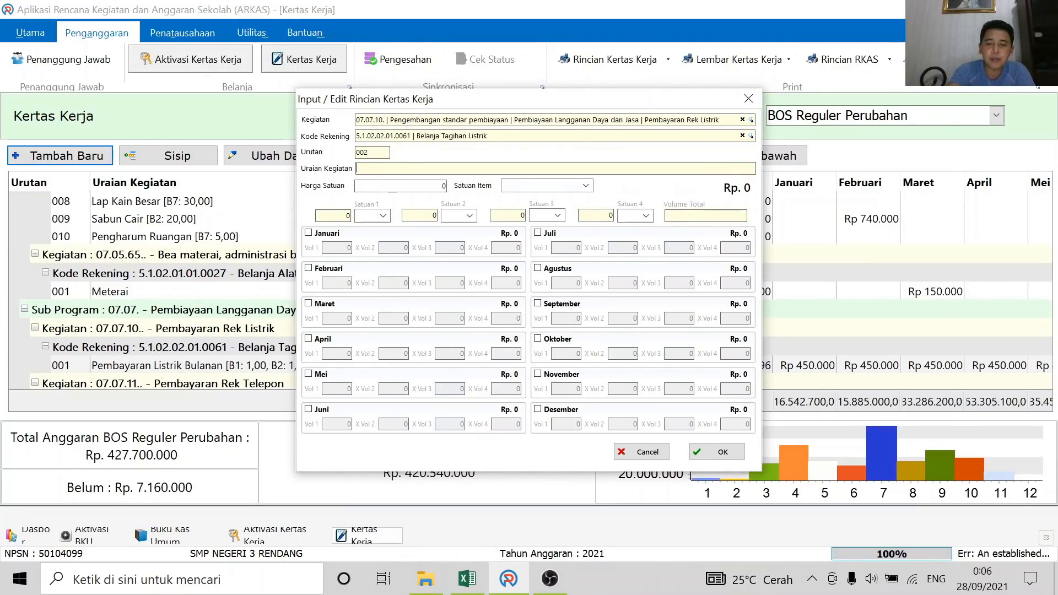
- Enter "Pembayaran Listrik (Pengambilan sisa)" as the new item's Uraian Kegiatan
type("pemba")
key("BackSpace")
key("BackSpace")
key("BackSpace")
key("BackSpace")
key("BackSpace")
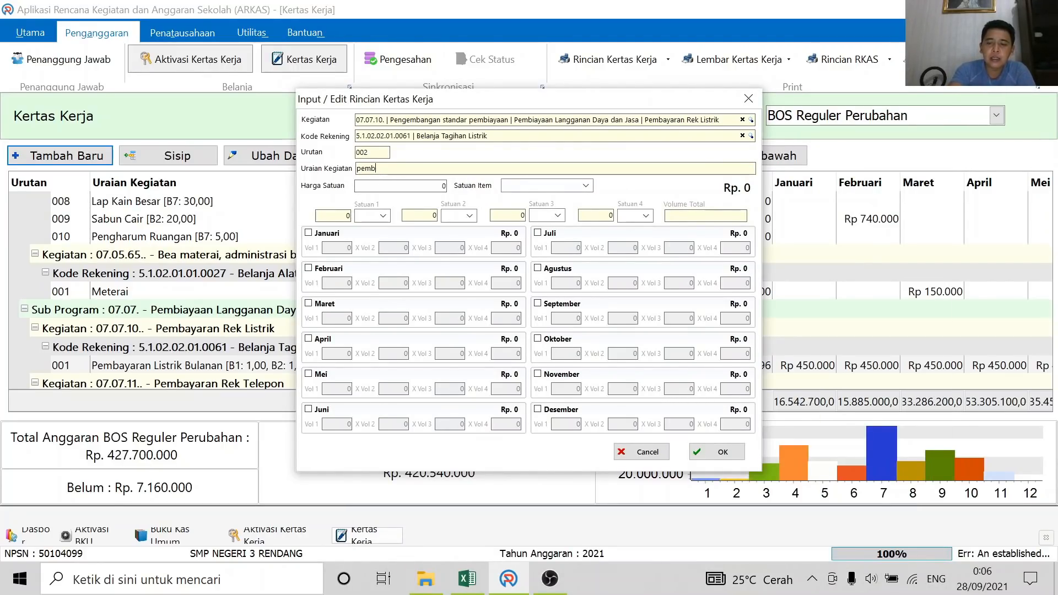
type("Pembayaran Listrik")
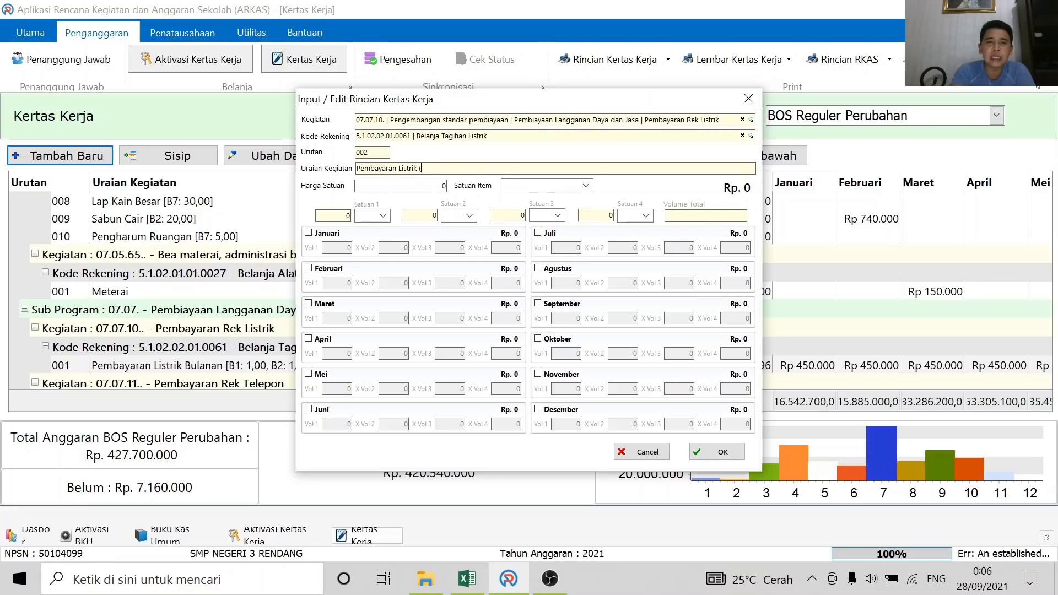
type(" (")
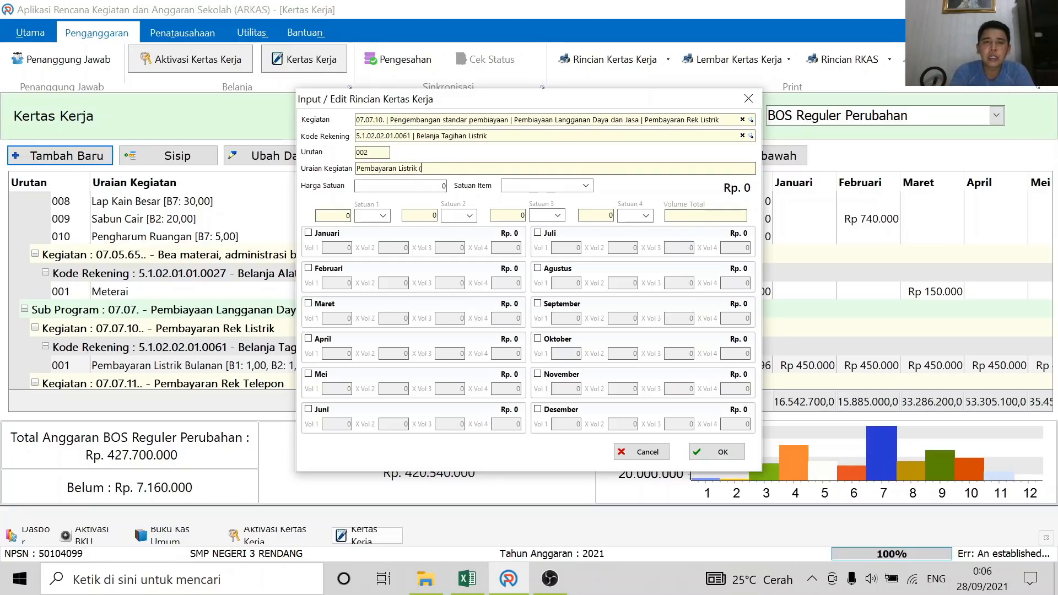
type("Pengambi")
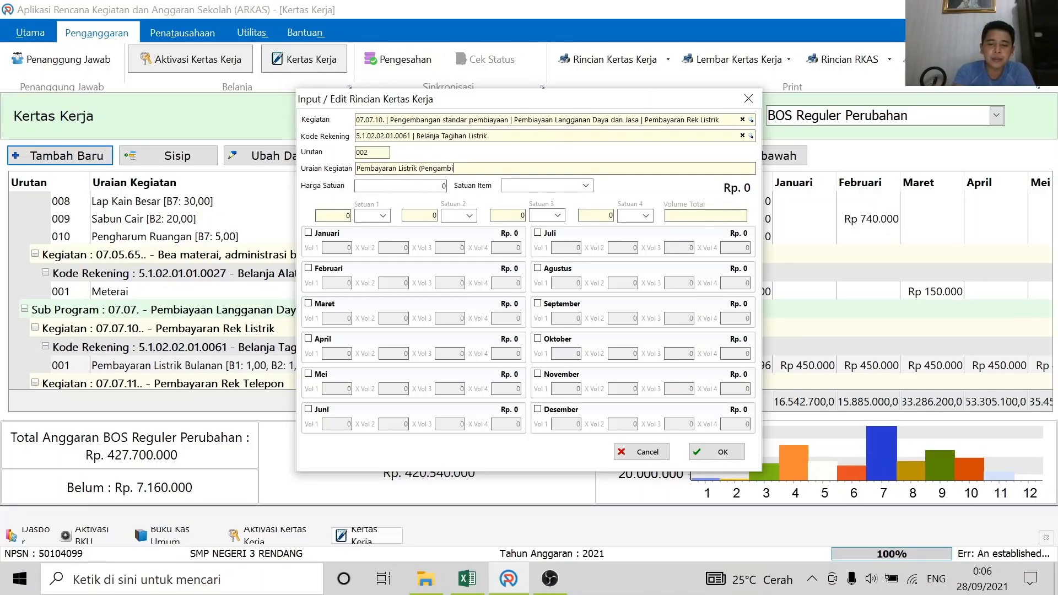
type("lan sisa")
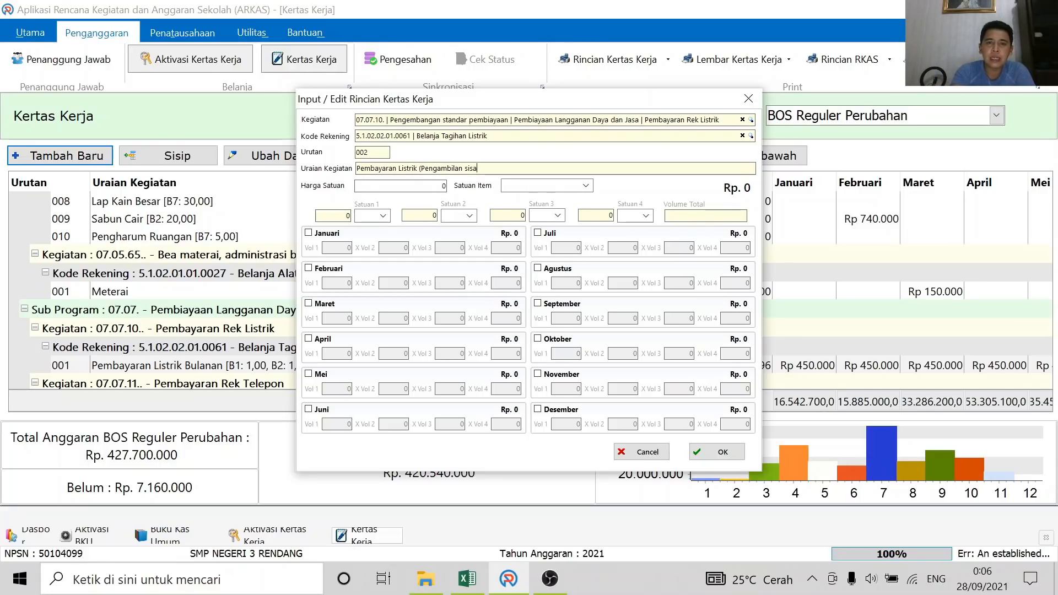
type(")")
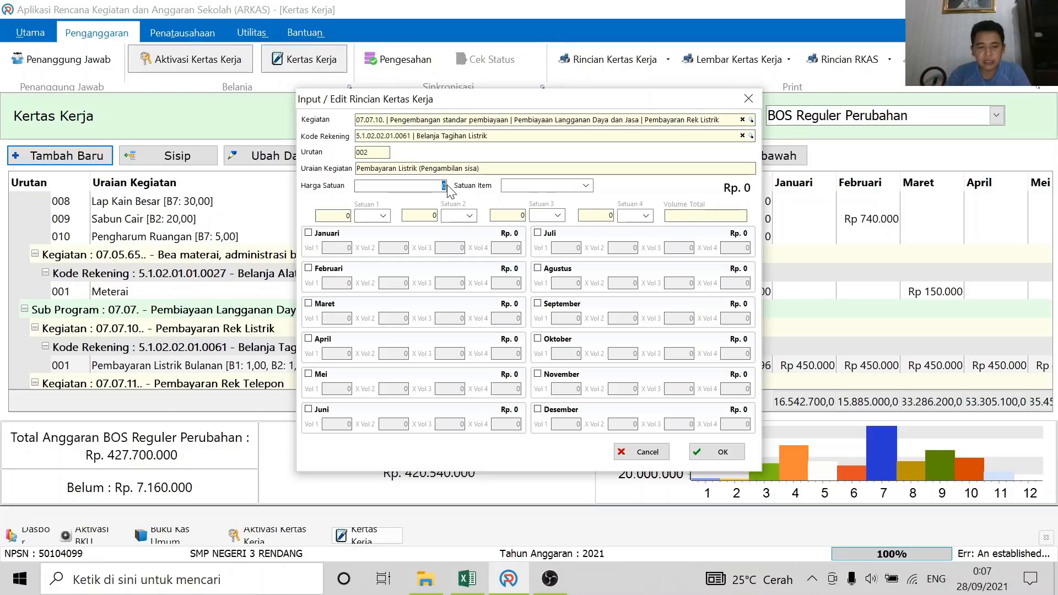
- Set the new electricity item's Harga Satuan to 1.059.604
type("10")
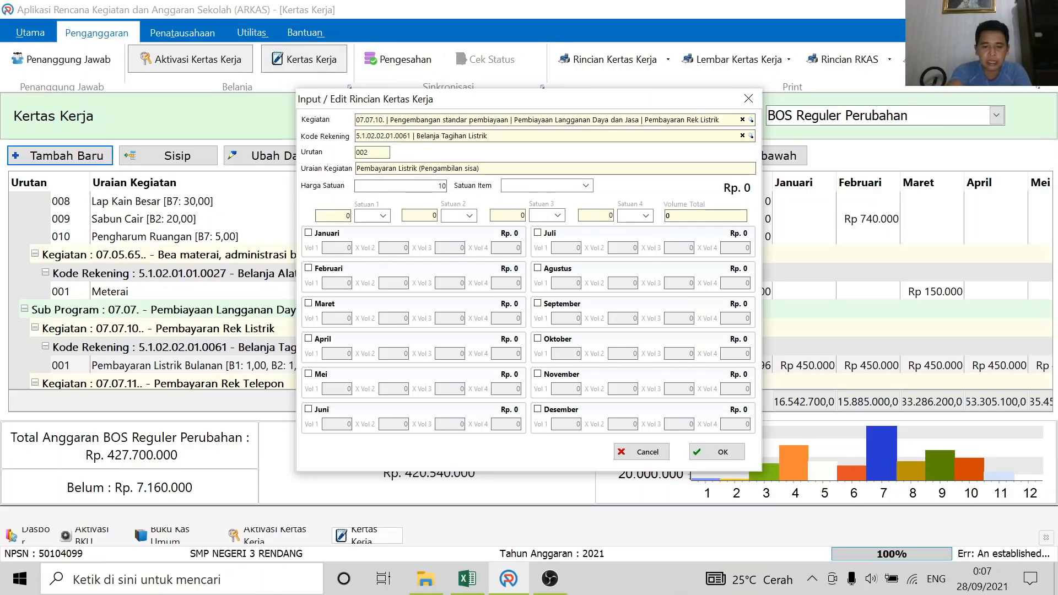
type("59")
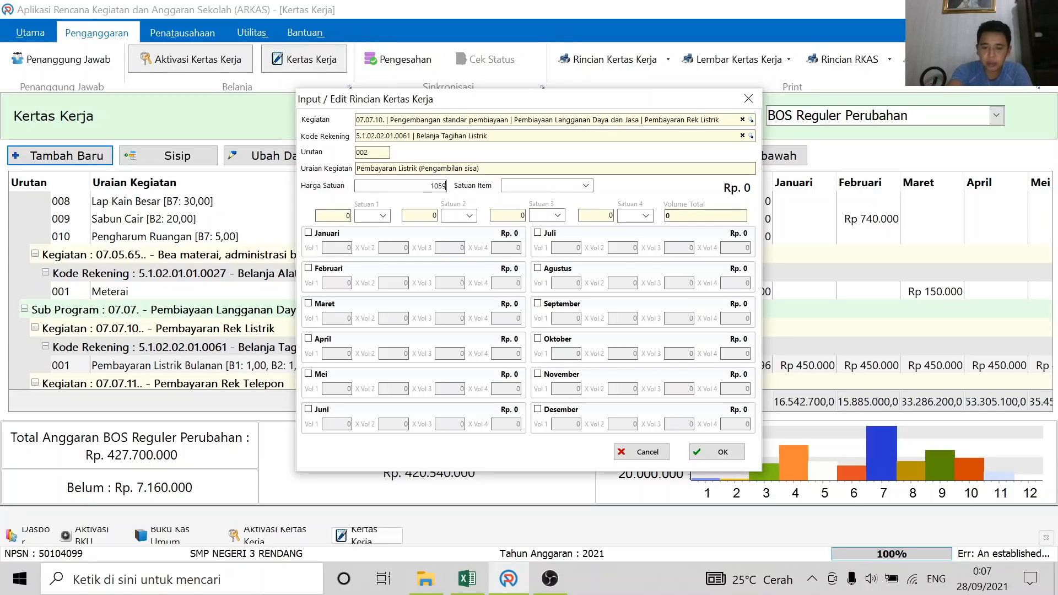
type("60")
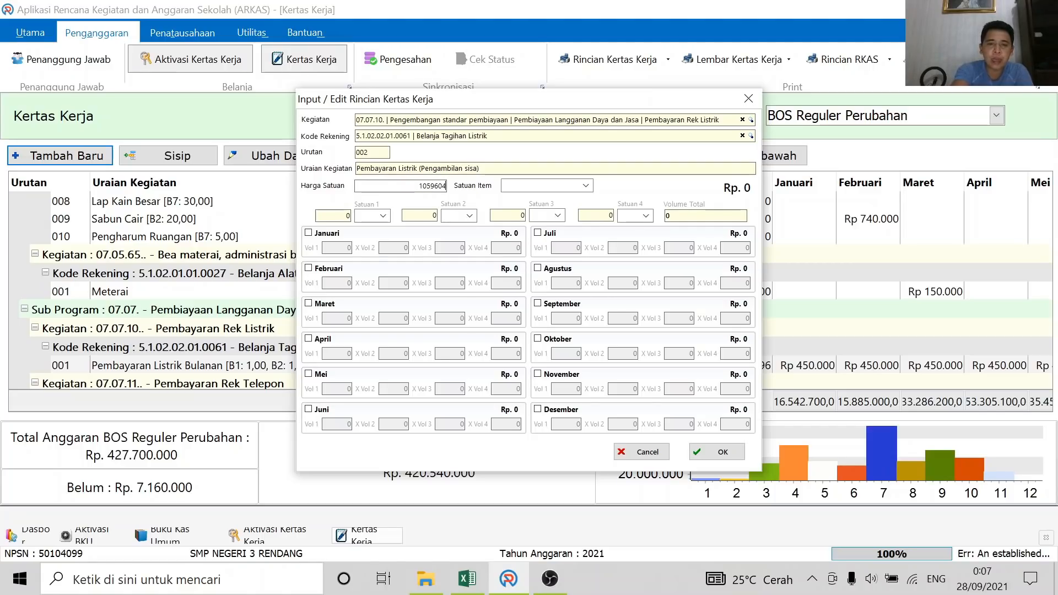
type("4")
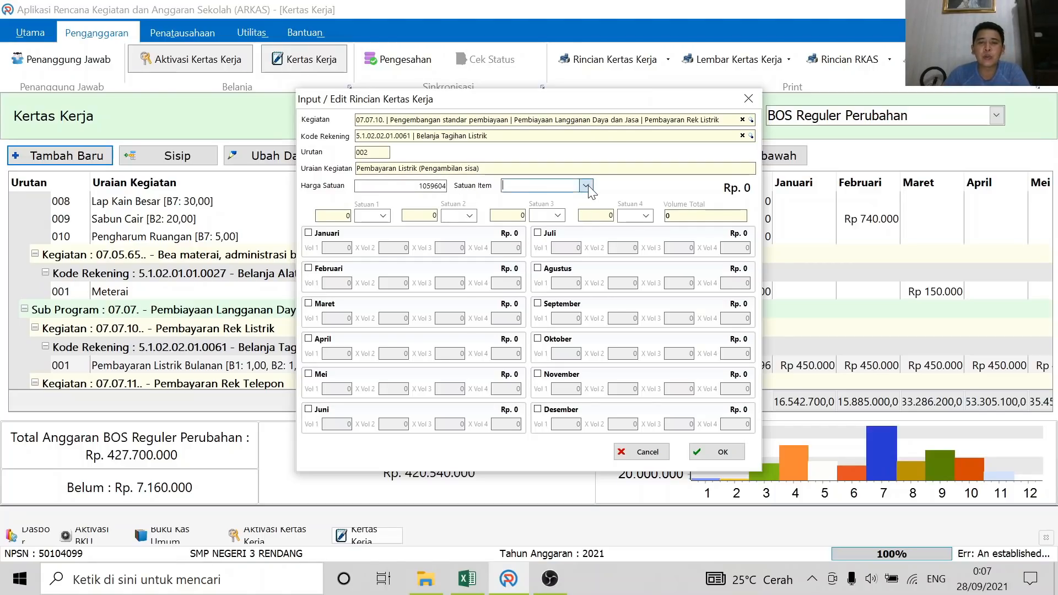
- Choose Set as the Satuan Item for the new electricity item
left_click(575, 186)
scroll(550, 194, "down", 6)
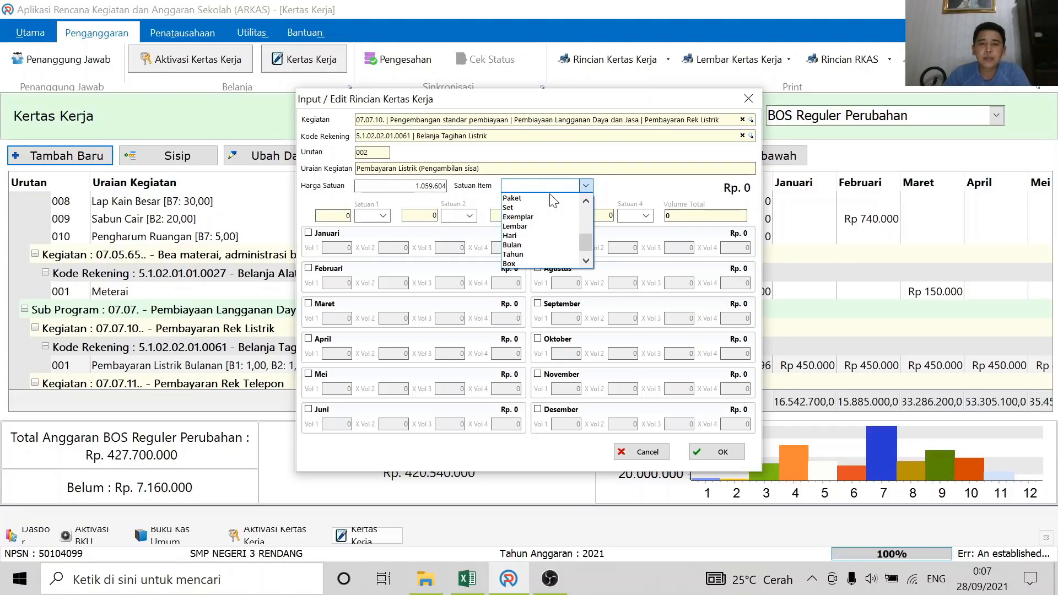
scroll(549, 193, "up", 6)
scroll(518, 250, "down", 6)
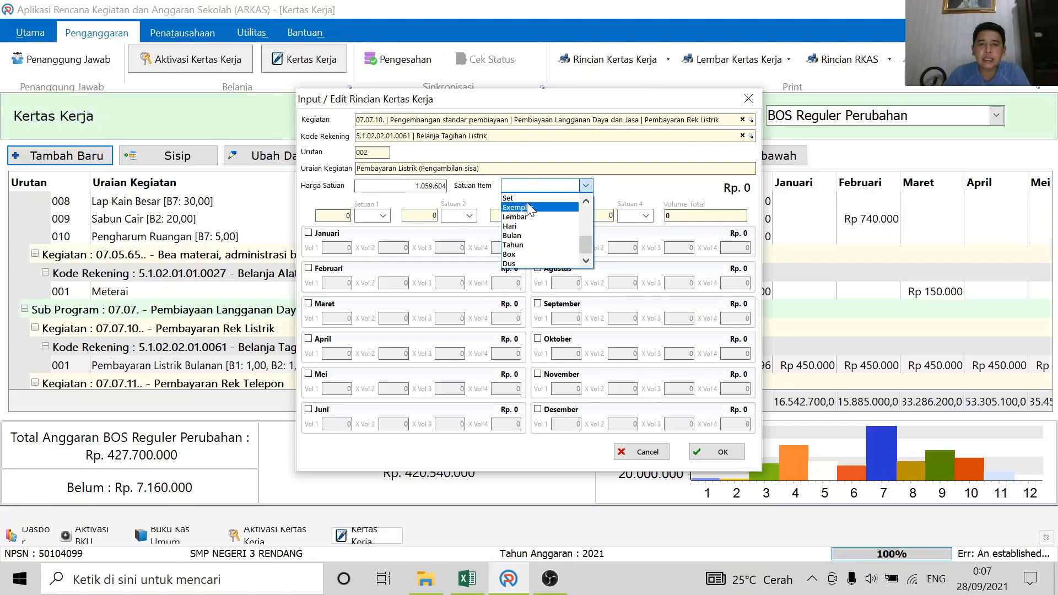
left_click(520, 196)
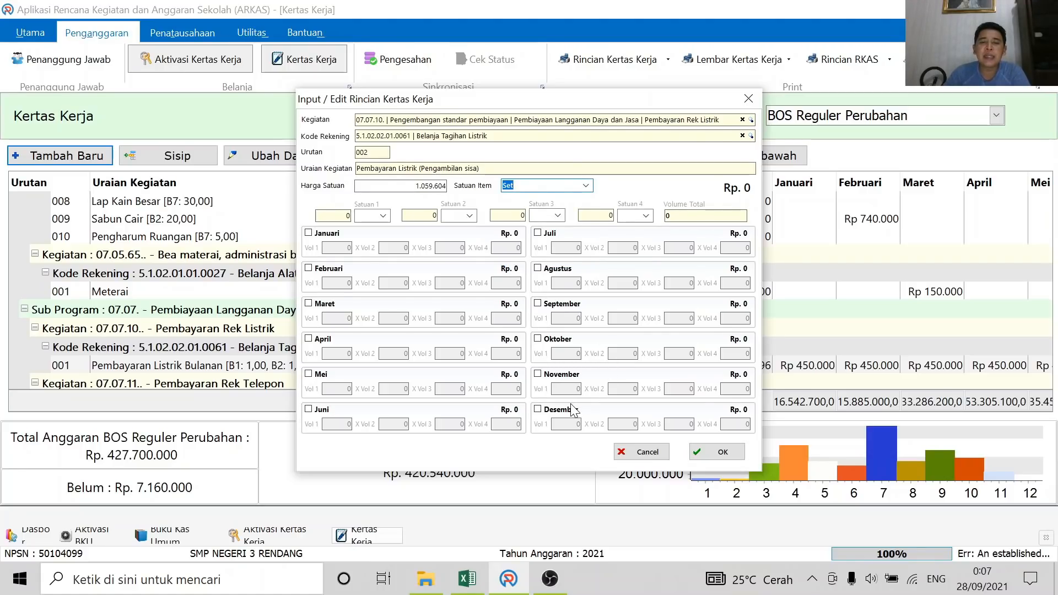
- Allocate the new electricity item to Agustus with a Vol 1 of -1 and save the item to the worksheet
left_click(549, 272)
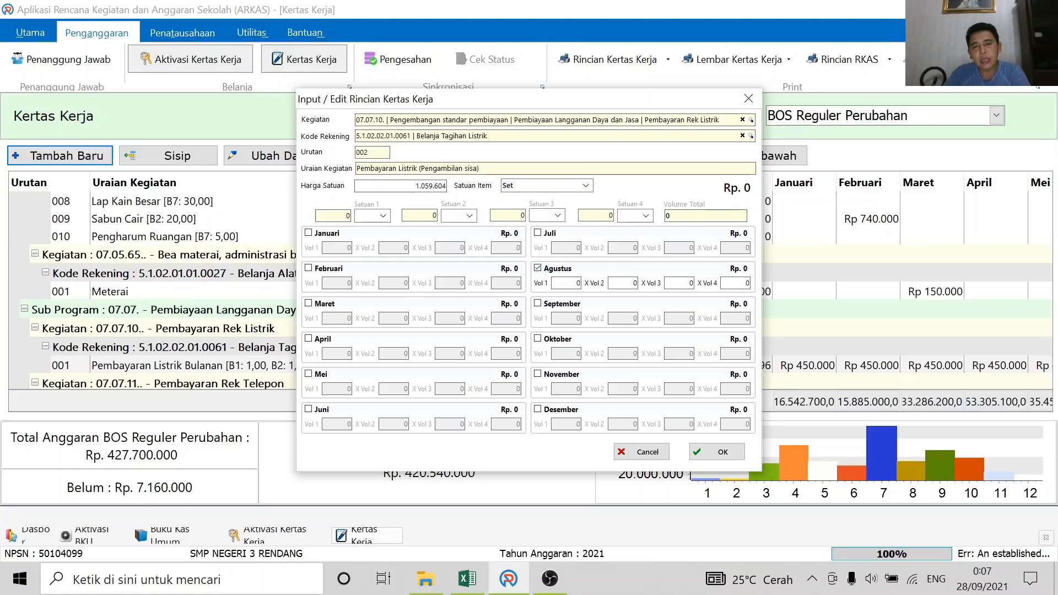
left_click(539, 270)
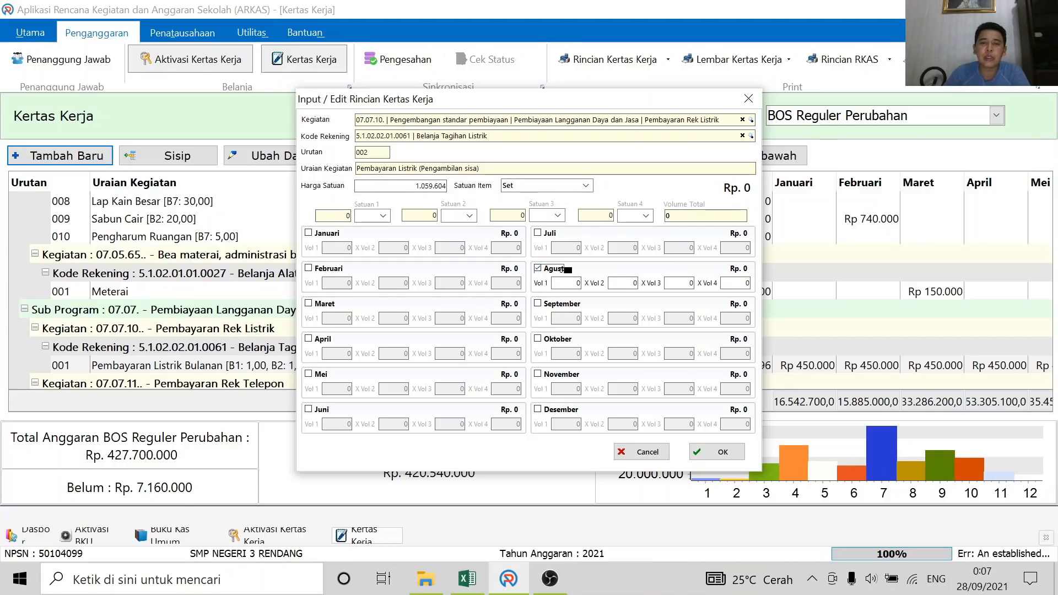
left_click(538, 269)
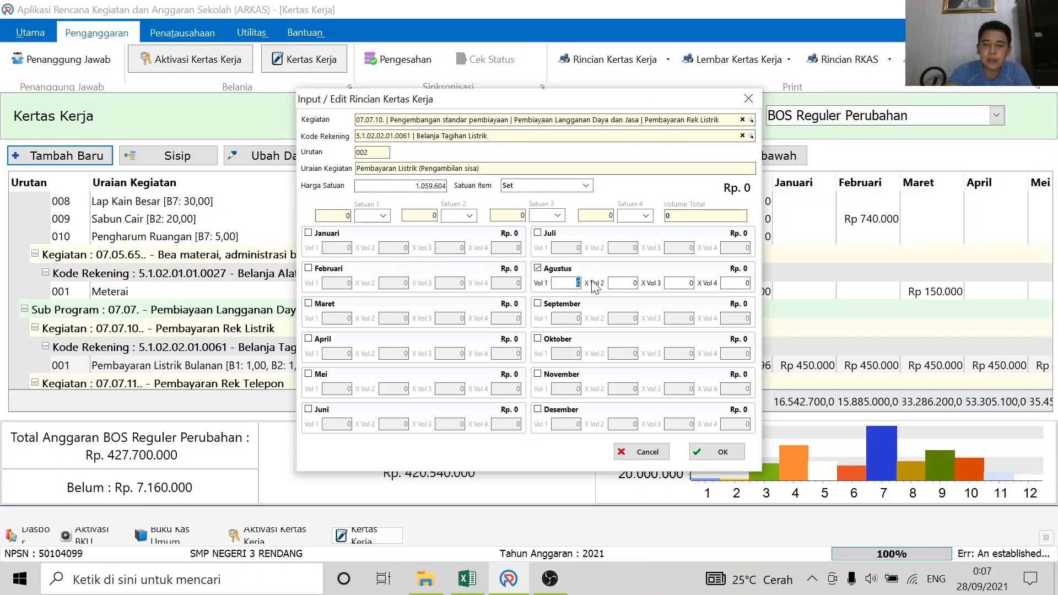
type("-1")
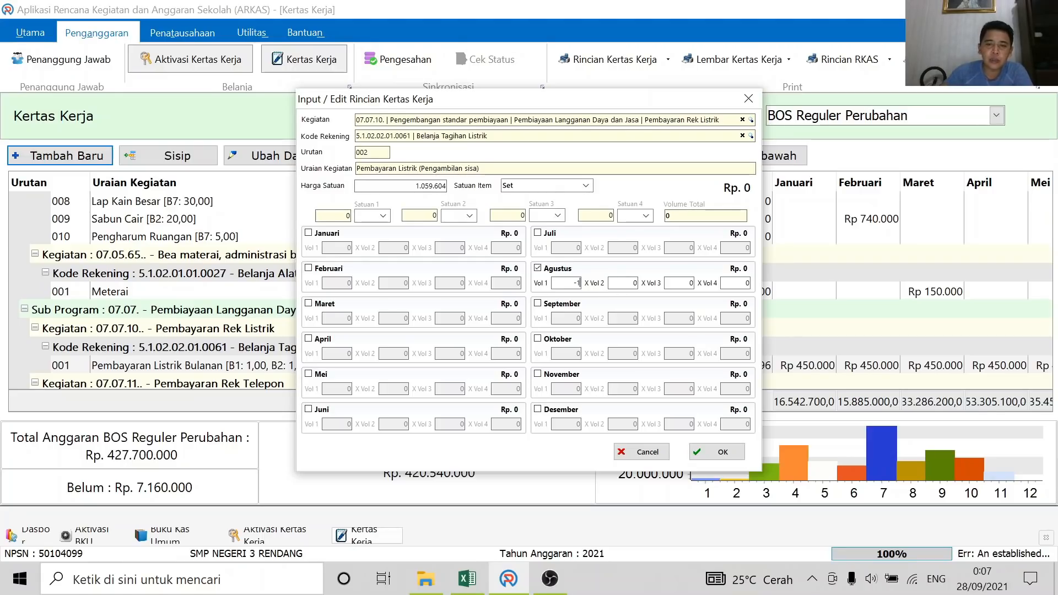
left_click(632, 283)
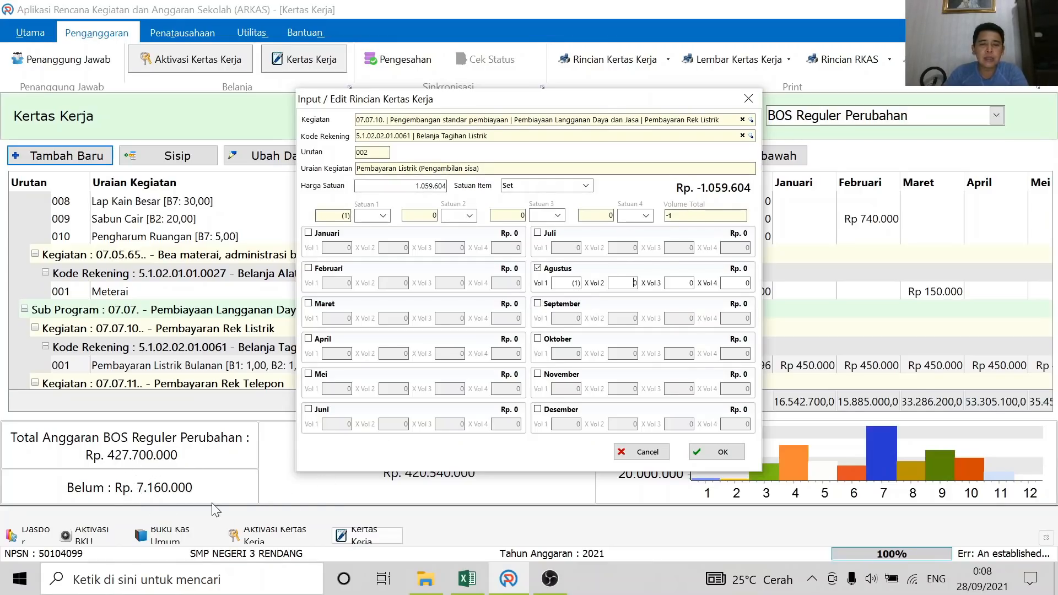
left_click(703, 448)
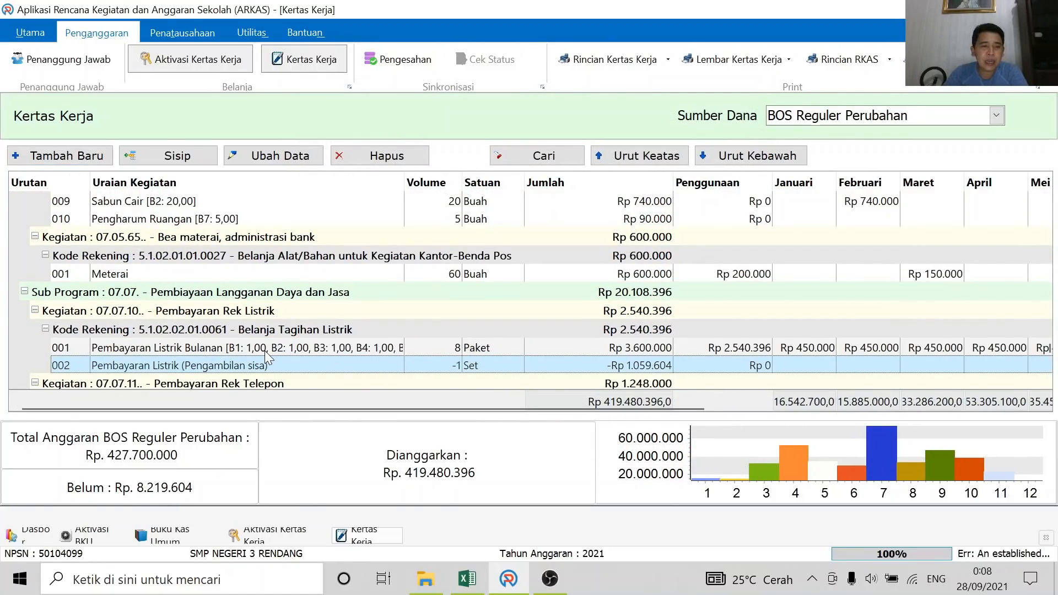
scroll(264, 351, "down", 1)
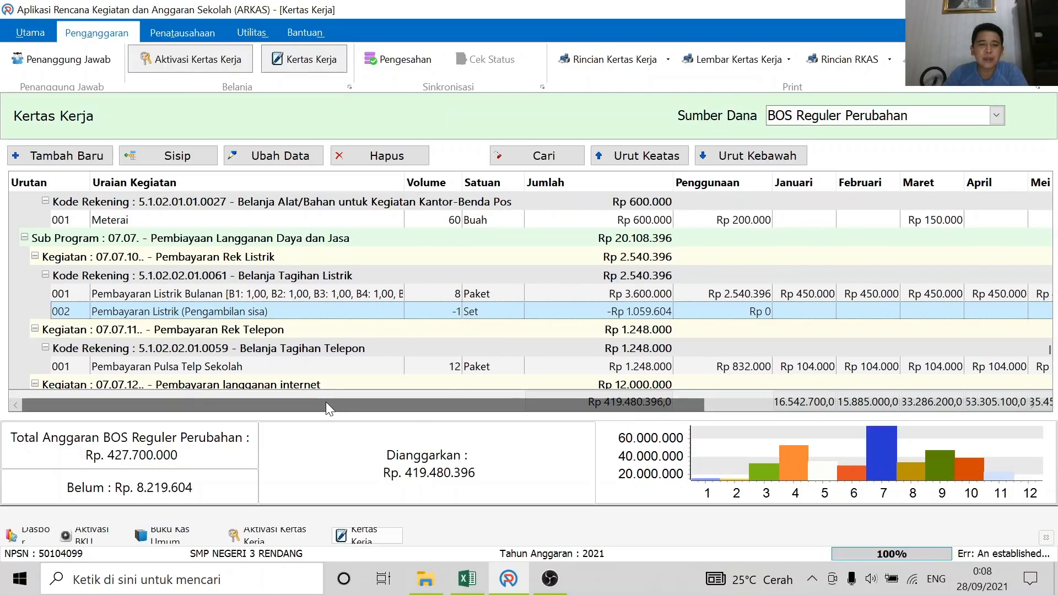
left_click_drag(326, 402, 238, 437)
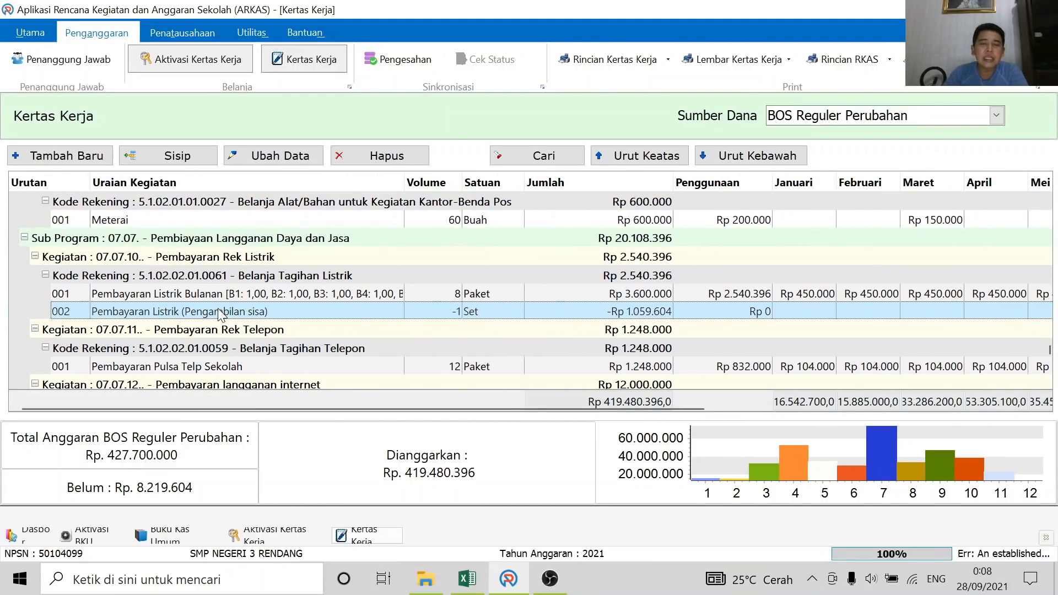